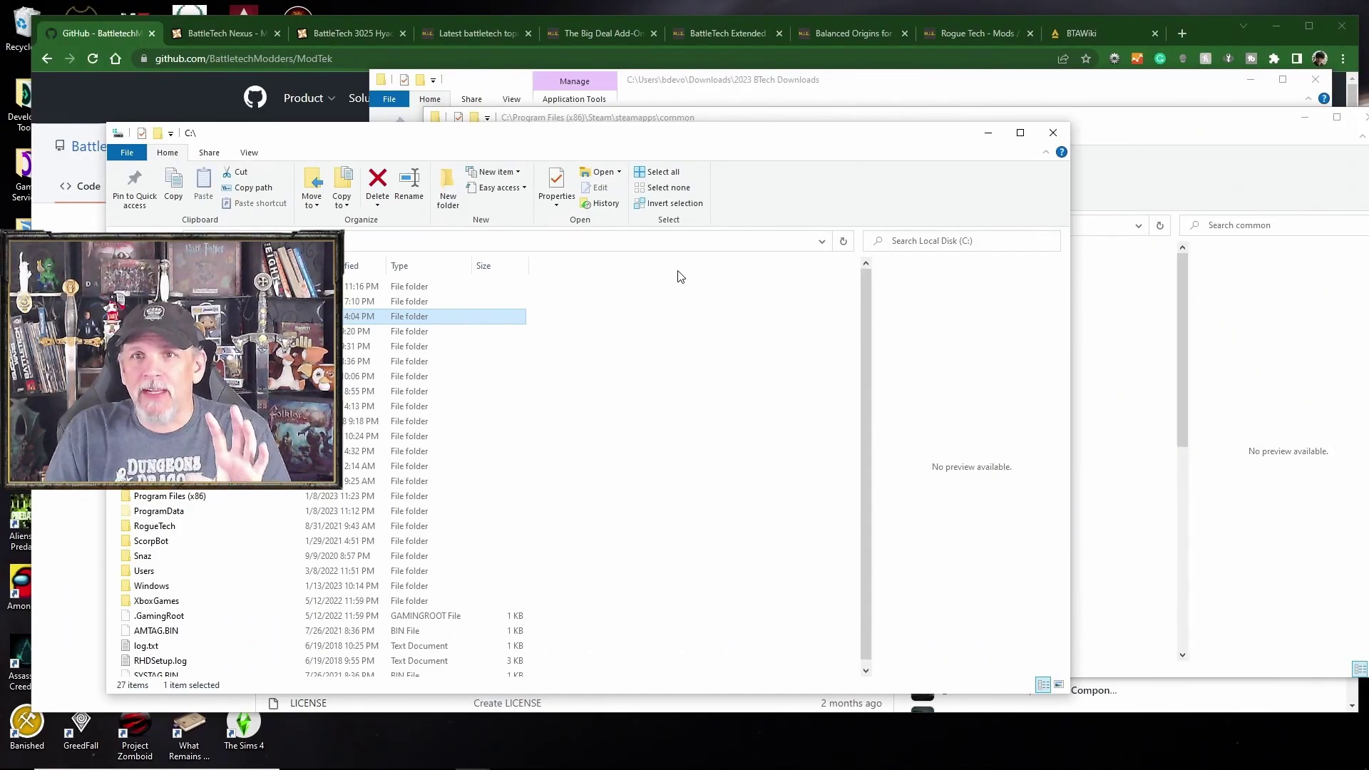
Cycle through the C:\ and Steam common folder windows, then bring the ModTek GitHub page forward.
{"action": "left_click", "coordinate": [1226, 148]}
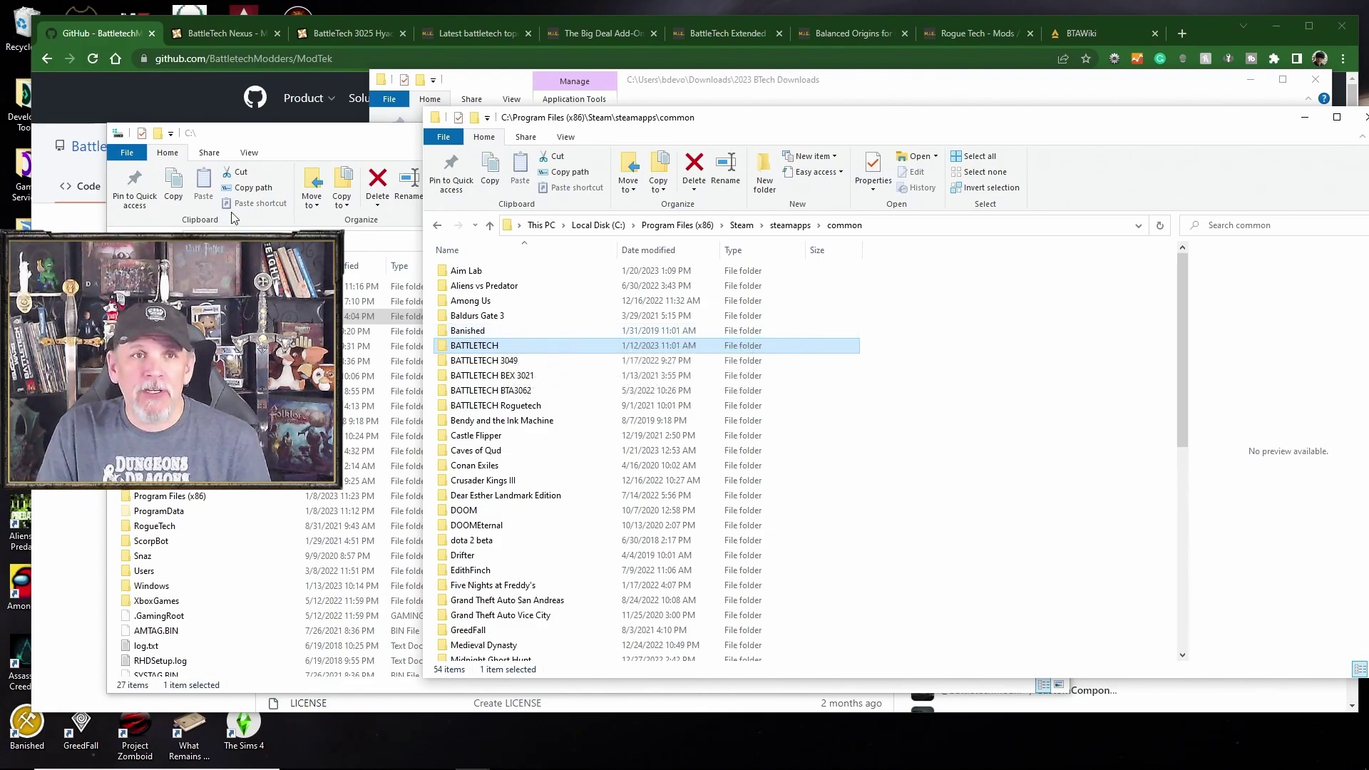
{"action": "left_click", "coordinate": [289, 136]}
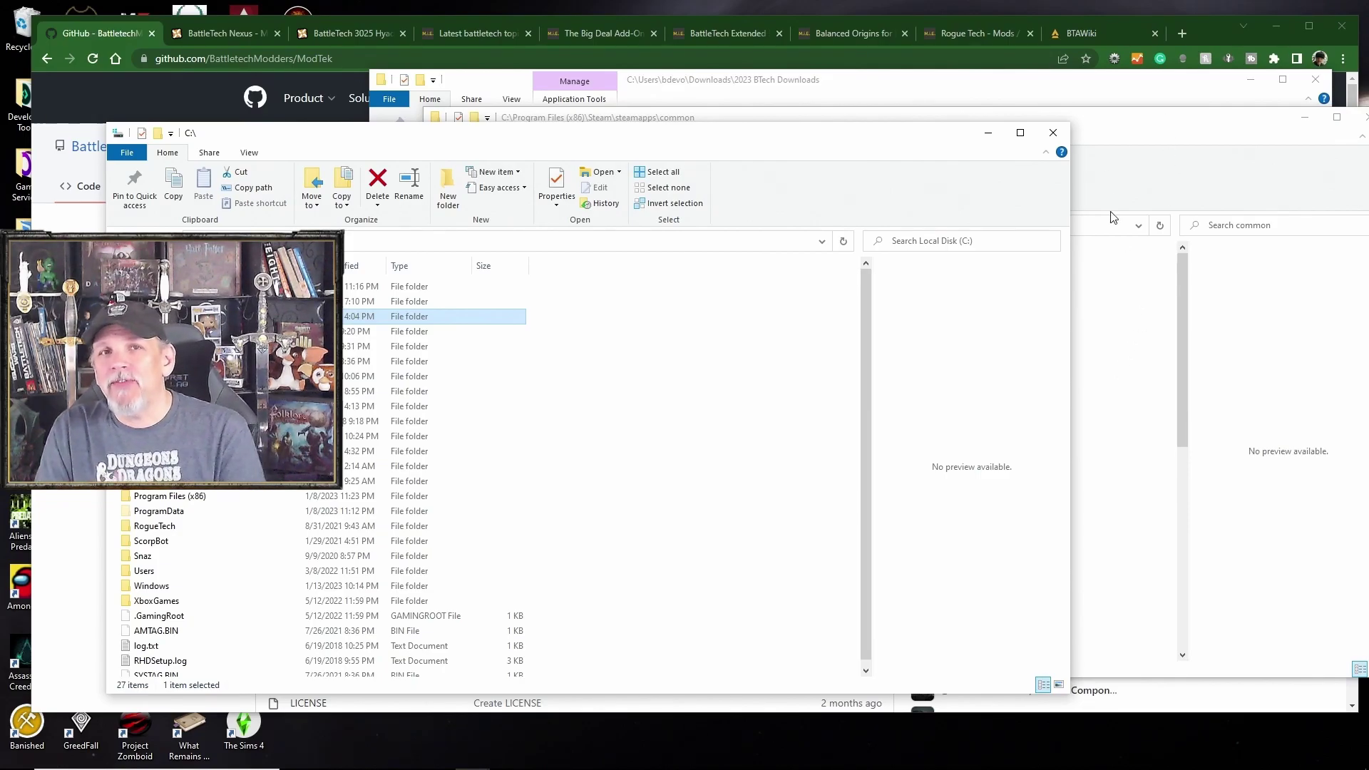
{"action": "left_click", "coordinate": [1138, 195]}
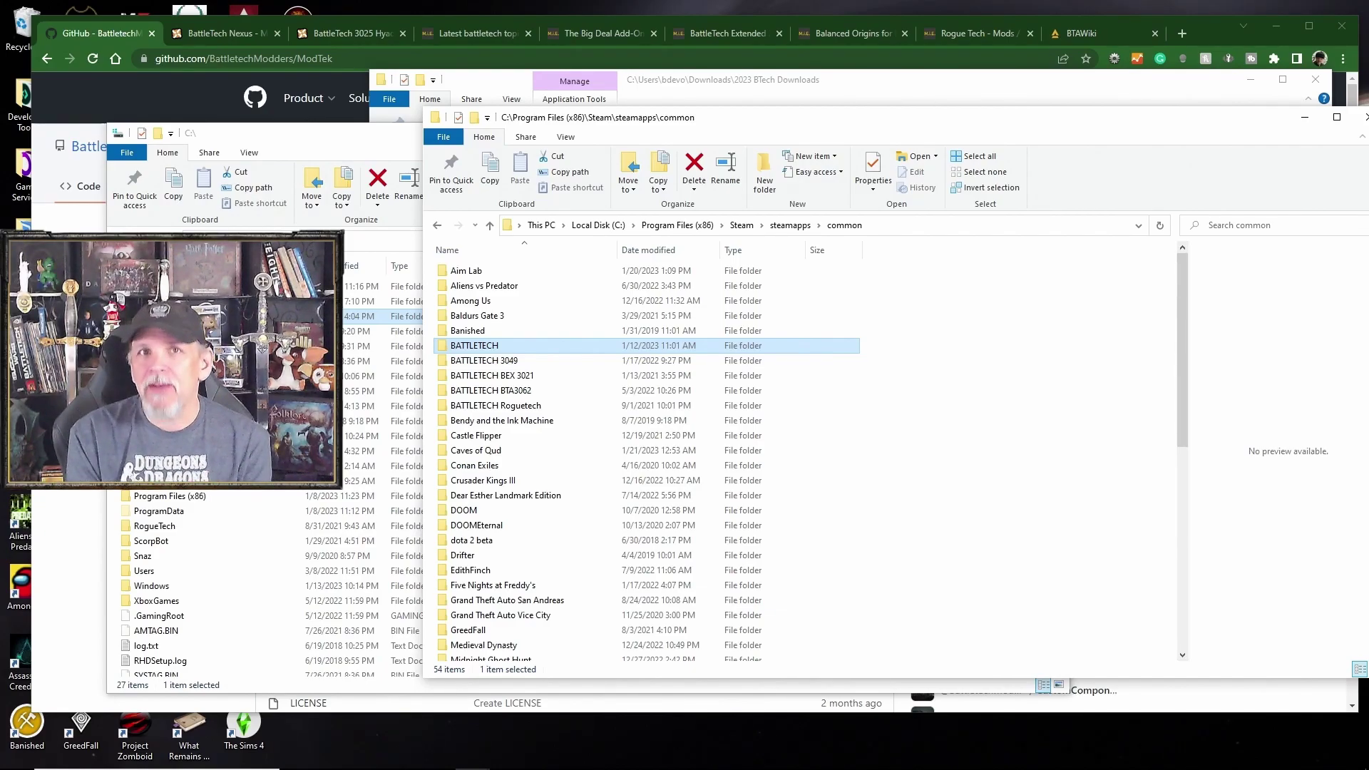
{"action": "key", "text": "alt+Tab"}
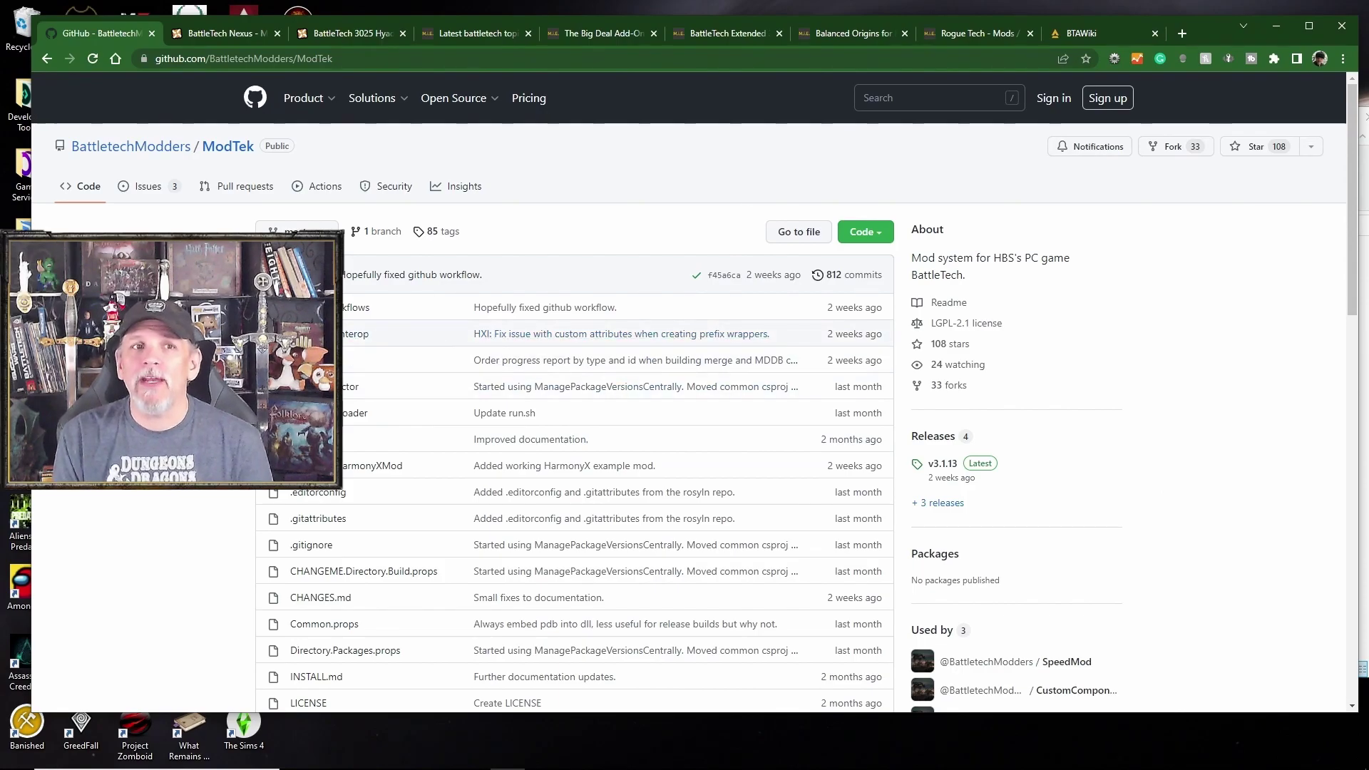
Reload the ModTek repository page and open the v3.1.13 release listing ModTek.zip.
{"action": "left_click", "coordinate": [228, 146]}
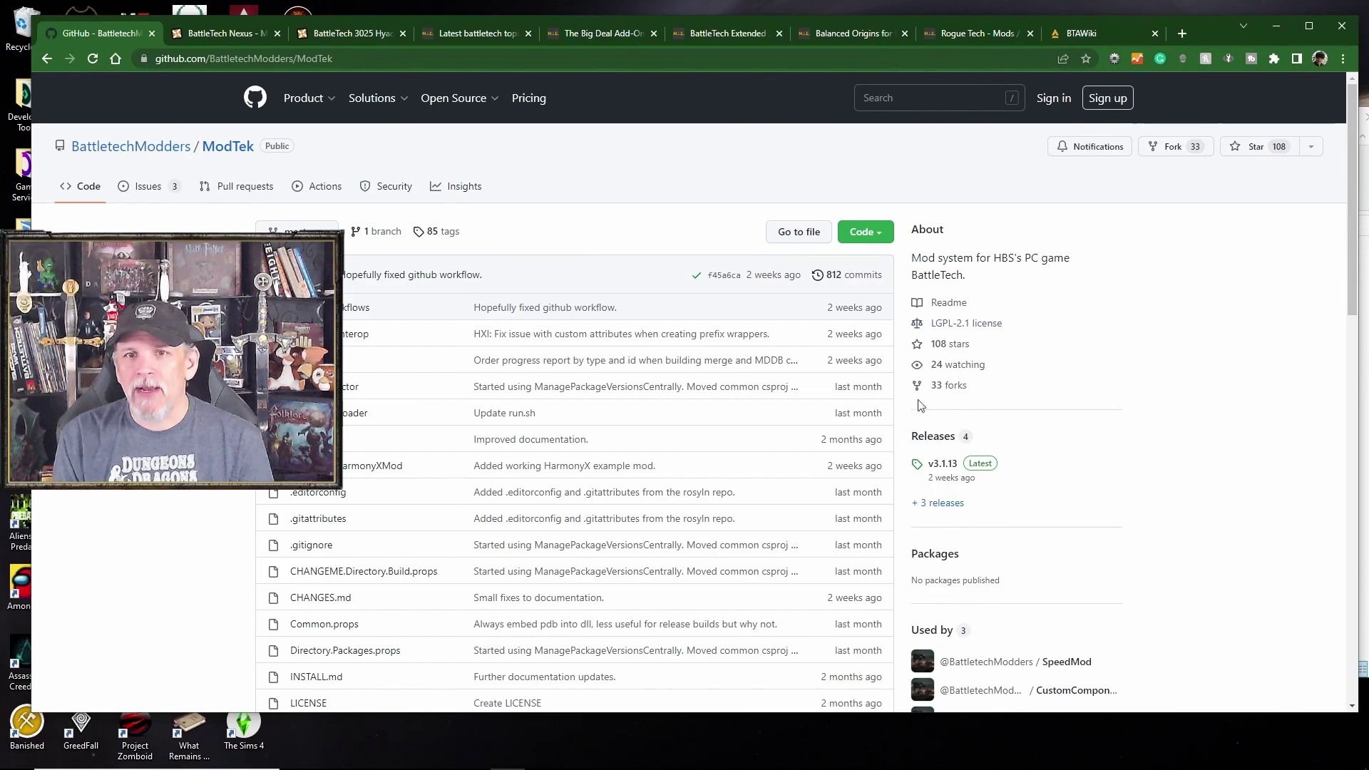
{"action": "left_click", "coordinate": [989, 463]}
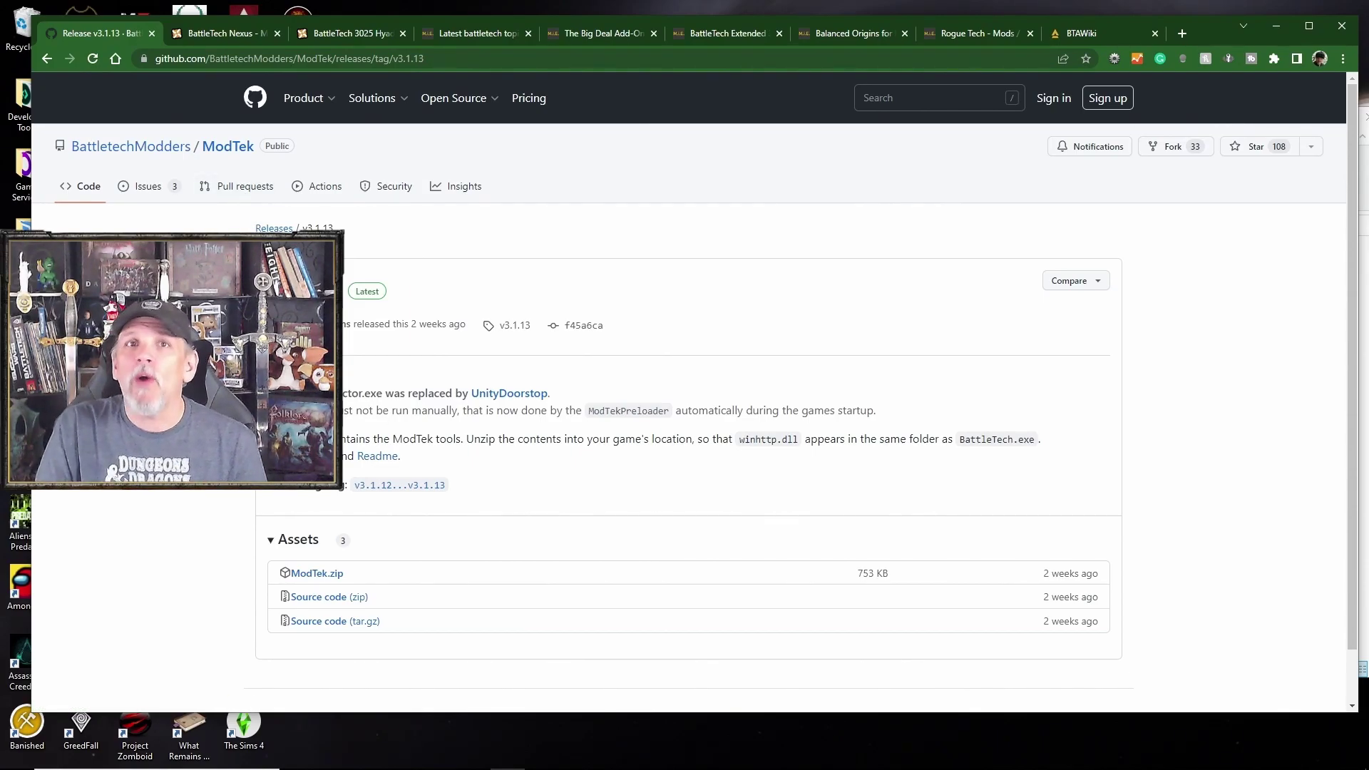
Switch to the Nexus Mods BattleTech page listing BattleTech Quality of Life and Consistent Travel Time.
{"action": "left_click", "coordinate": [211, 32]}
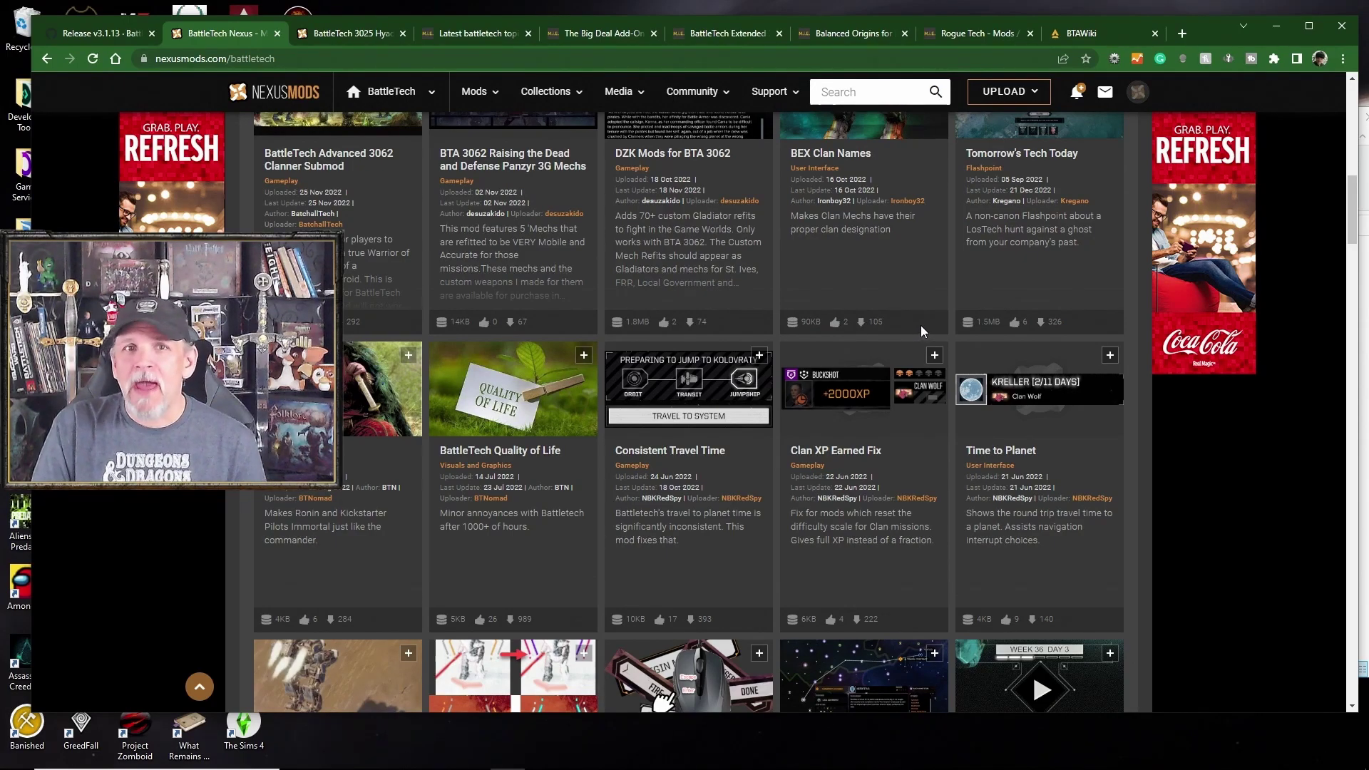
{"action": "scroll", "coordinate": [921, 325], "scroll_direction": "up", "scroll_amount": 10}
{"action": "scroll", "coordinate": [921, 326], "scroll_direction": "down", "scroll_amount": 9}
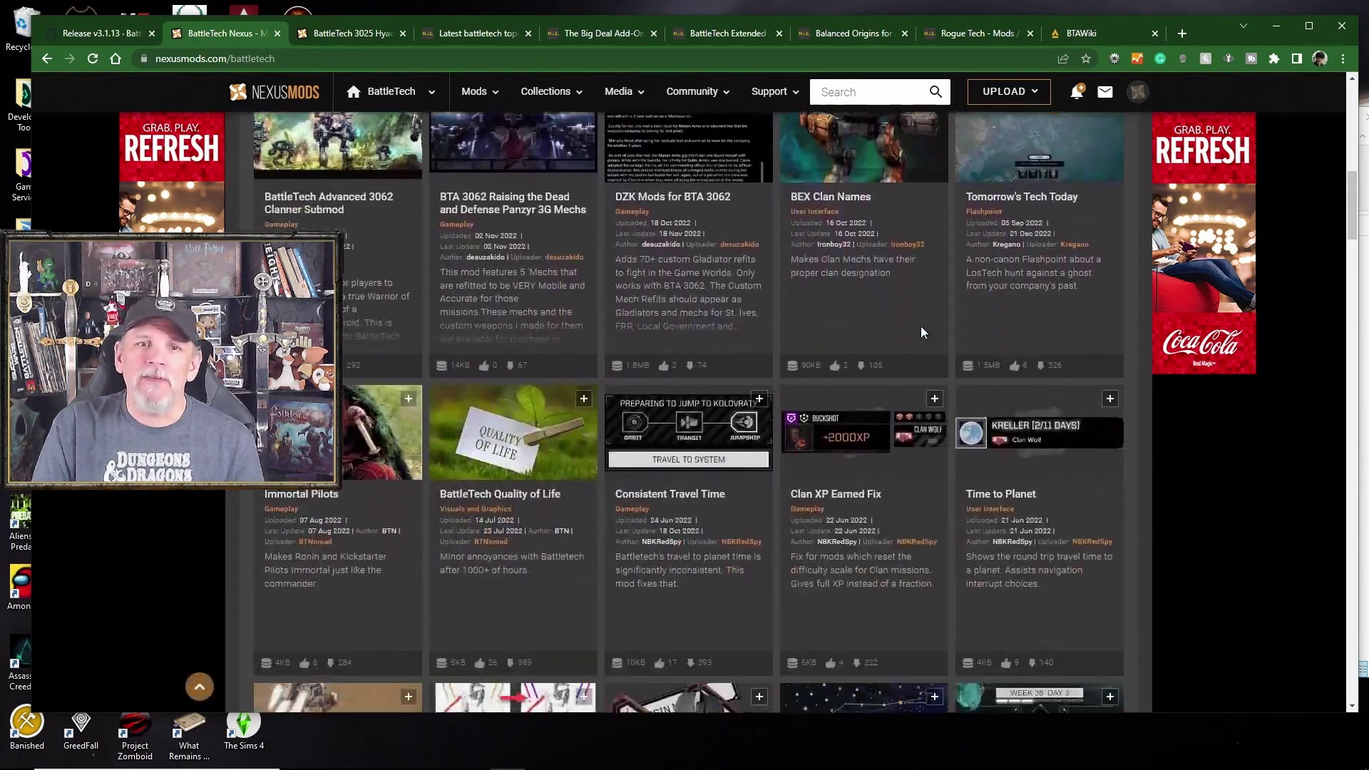
{"action": "scroll", "coordinate": [921, 326], "scroll_direction": "down", "scroll_amount": 6}
{"action": "scroll", "coordinate": [921, 331], "scroll_direction": "up", "scroll_amount": 2}
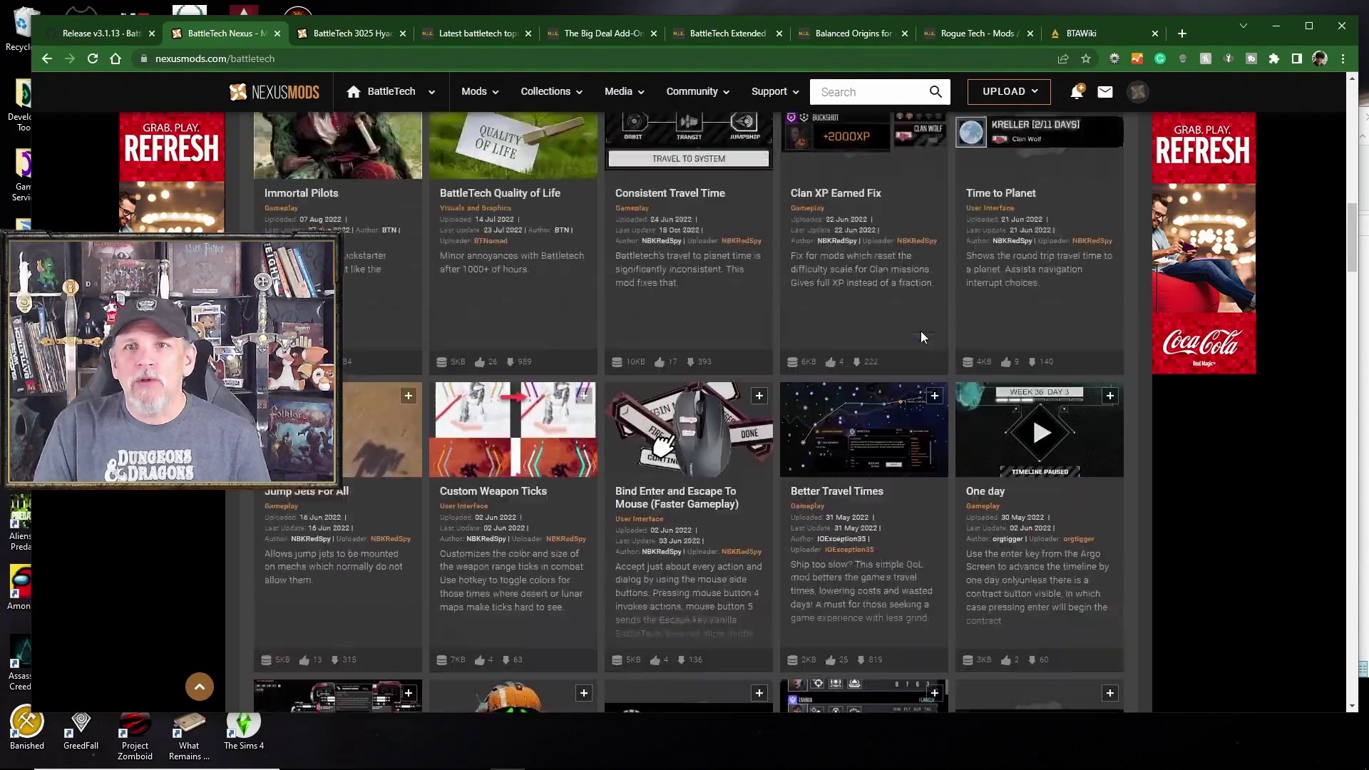
{"action": "scroll", "coordinate": [922, 331], "scroll_direction": "up", "scroll_amount": 15}
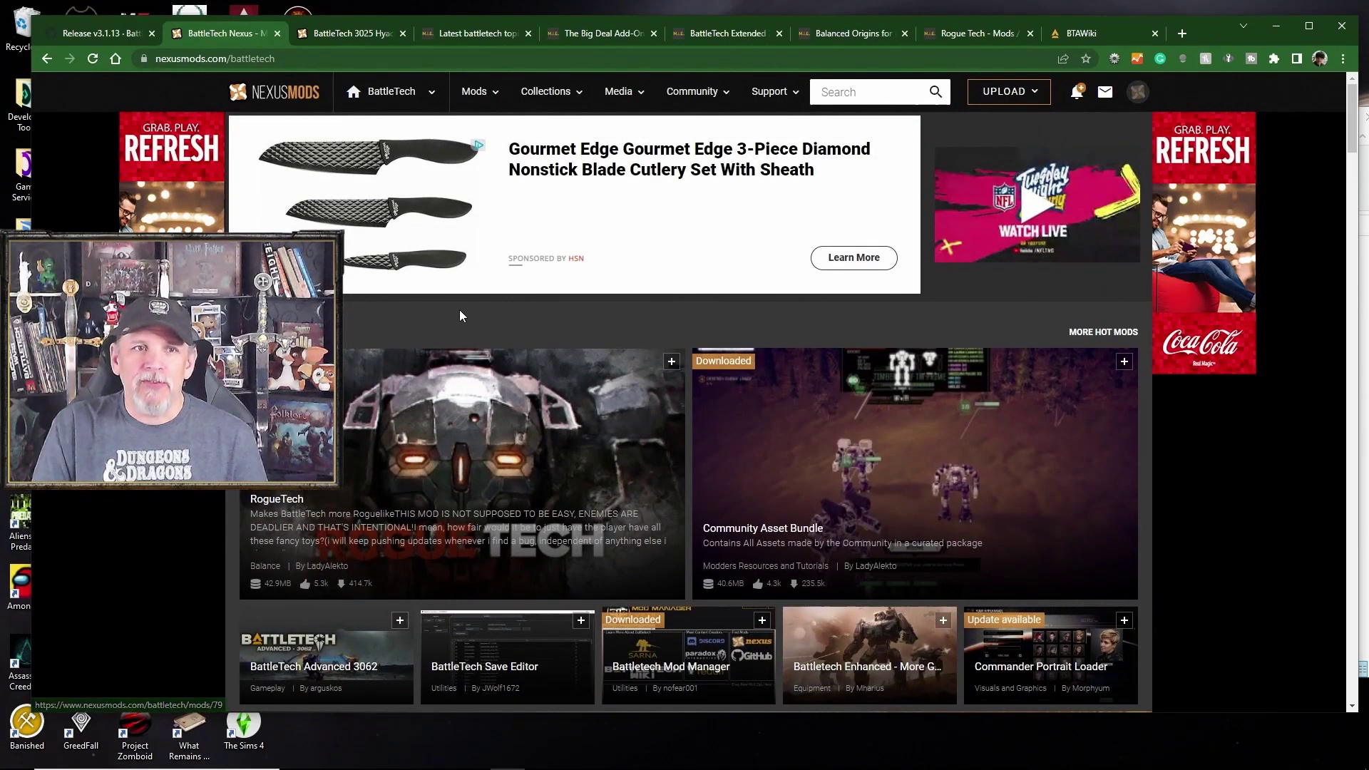
{"action": "scroll", "coordinate": [459, 313], "scroll_direction": "down", "scroll_amount": 2}
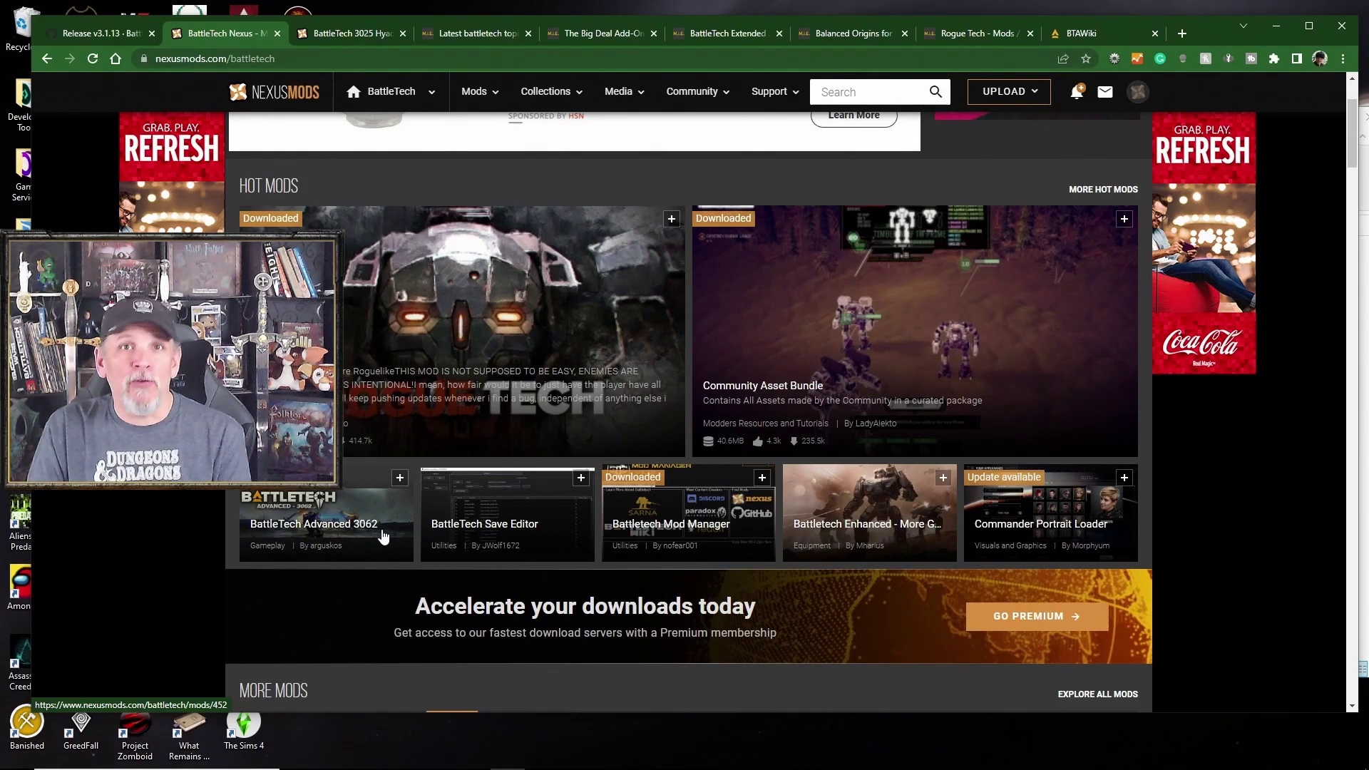
{"action": "scroll", "coordinate": [890, 469], "scroll_direction": "down", "scroll_amount": 10}
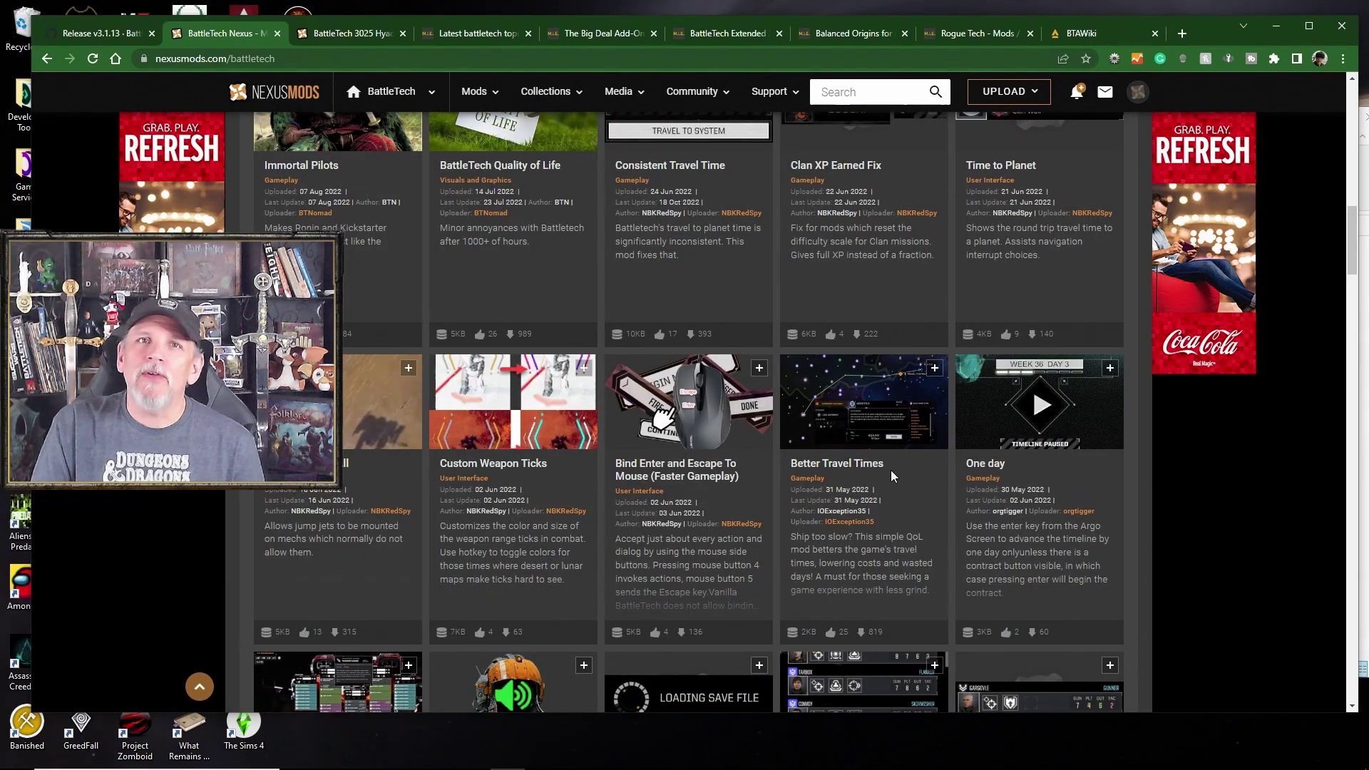
{"action": "scroll", "coordinate": [892, 473], "scroll_direction": "up", "scroll_amount": 4}
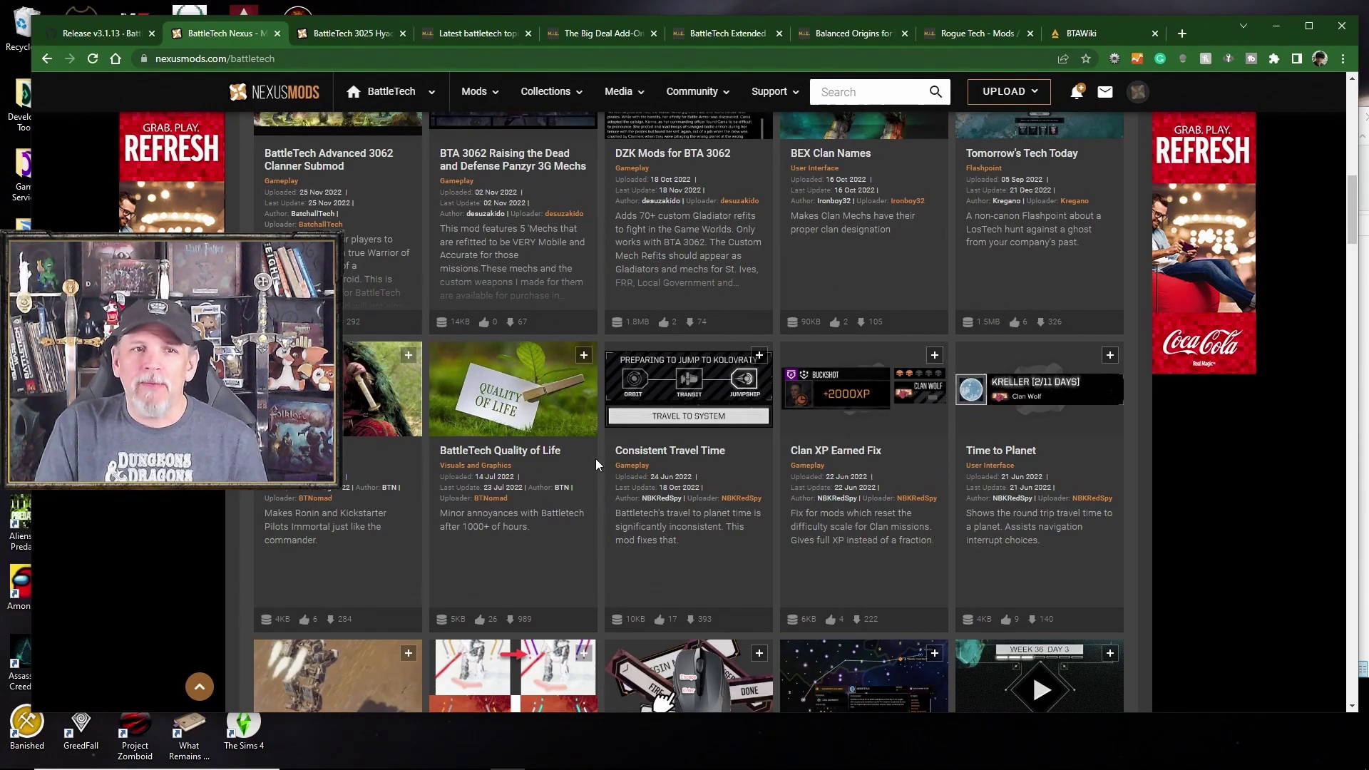
{"action": "scroll", "coordinate": [599, 462], "scroll_direction": "down", "scroll_amount": 4}
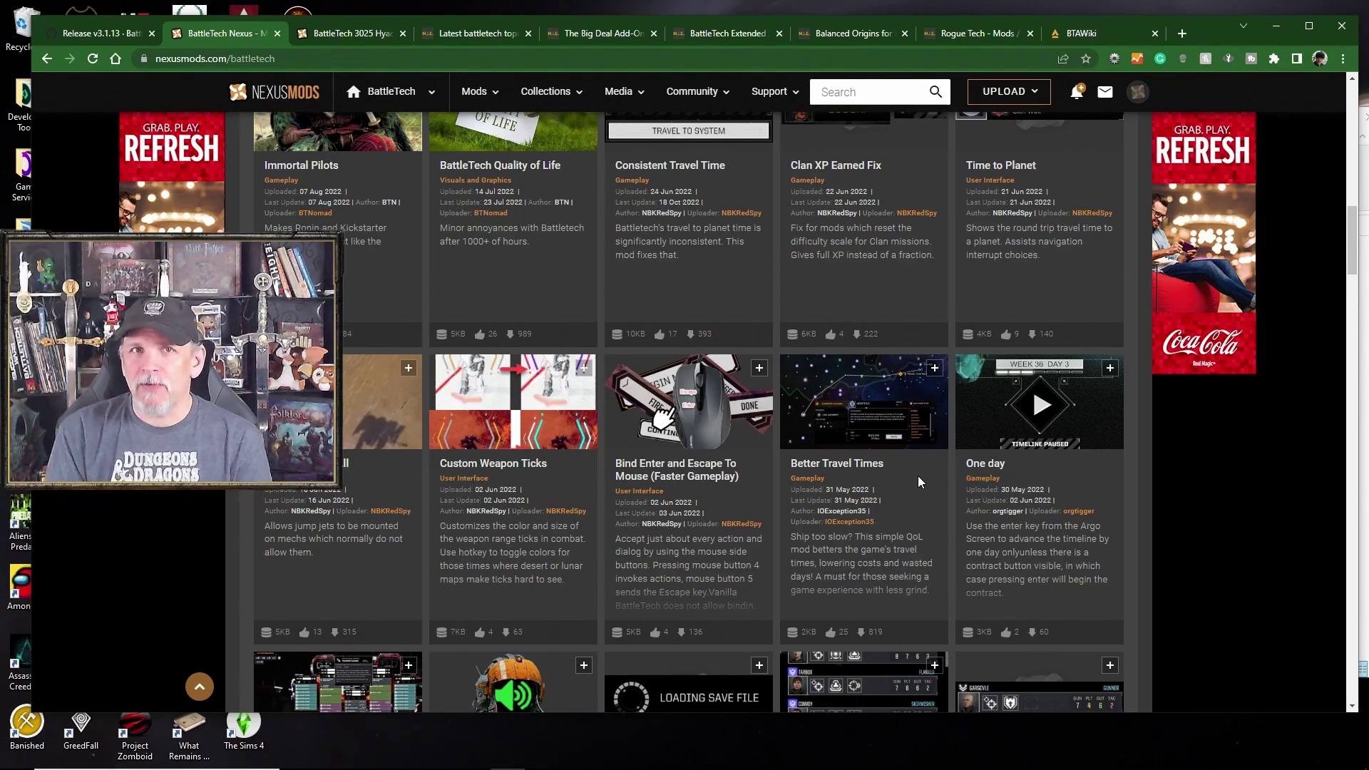
Scroll through the BattleTech 3025 Hyades Rim mod details, then move to the latest BattleTech topics.
{"action": "key", "text": "ctrl+Tab"}
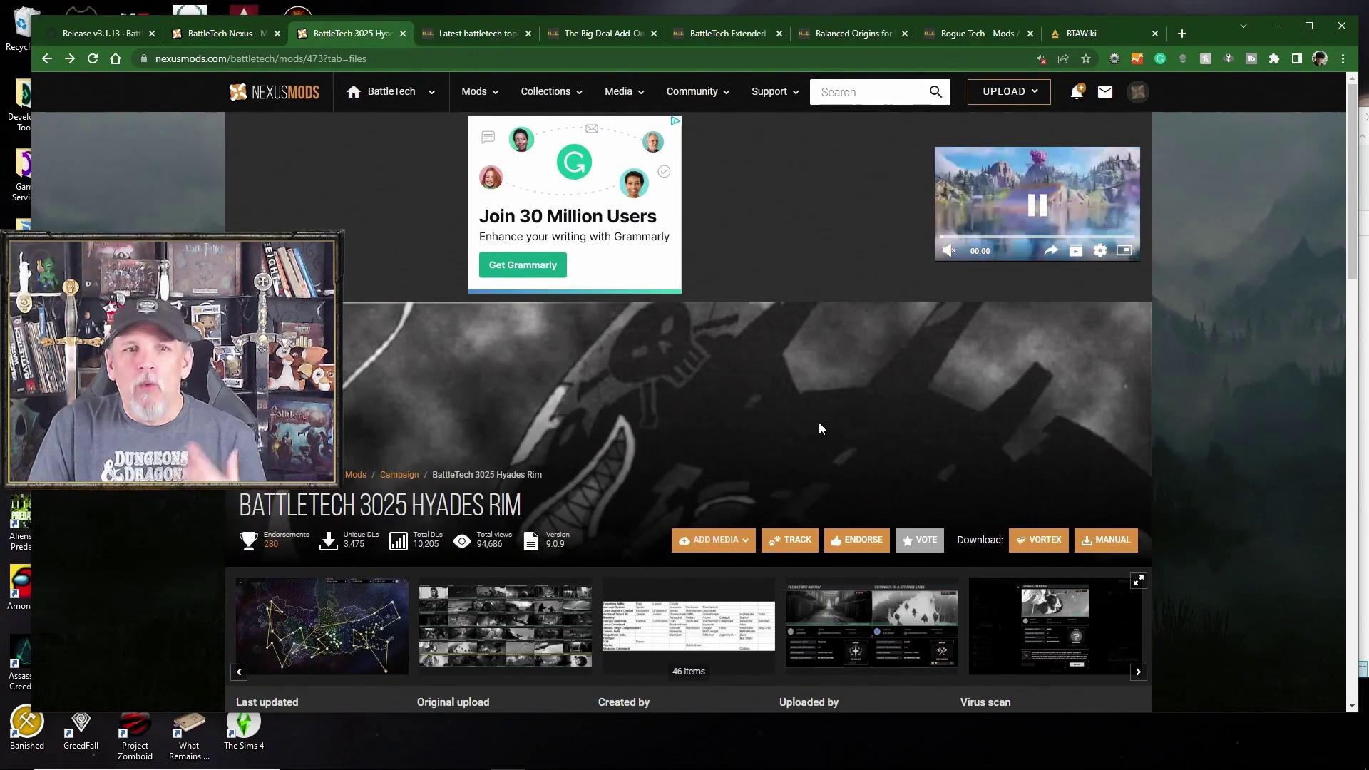
{"action": "scroll", "coordinate": [1261, 477], "scroll_direction": "down", "scroll_amount": 2}
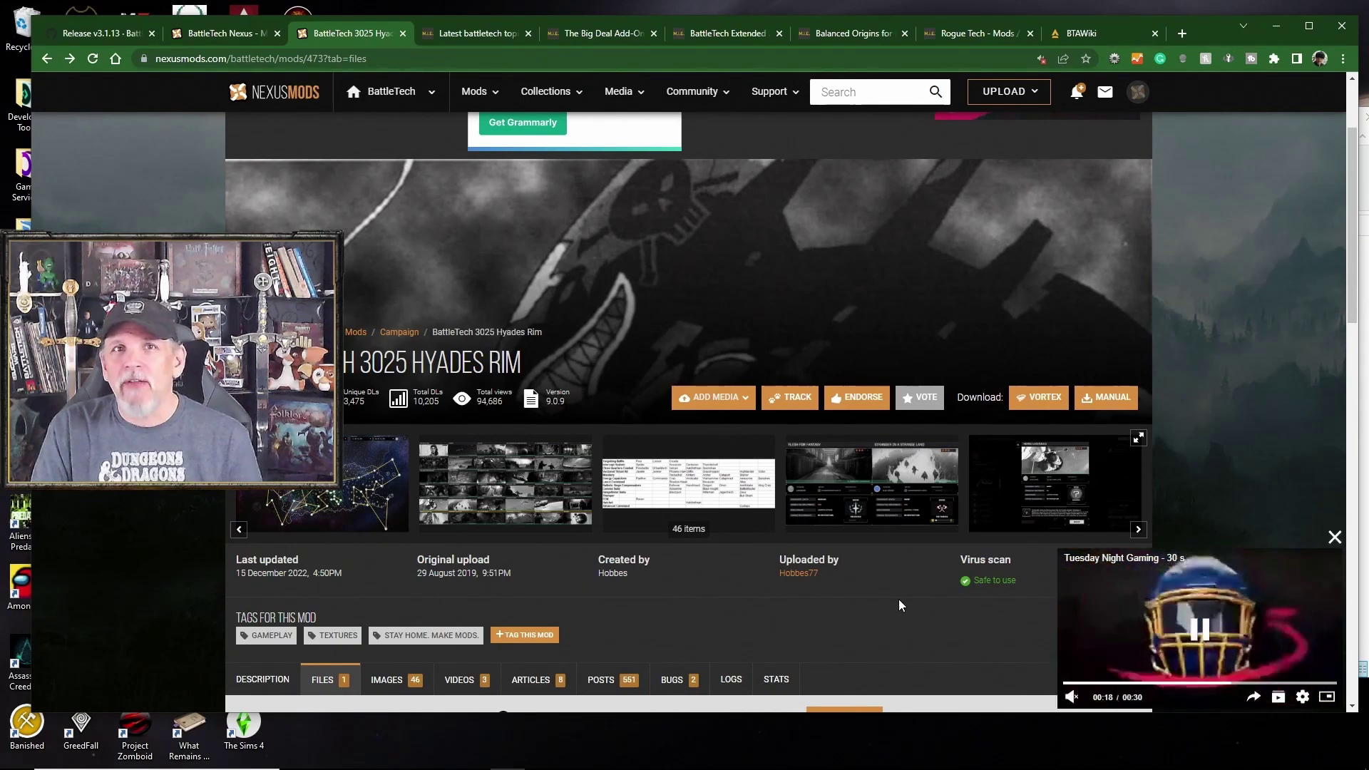
{"action": "key", "text": "ctrl+Tab"}
{"action": "scroll", "coordinate": [835, 483], "scroll_direction": "up", "scroll_amount": 4}
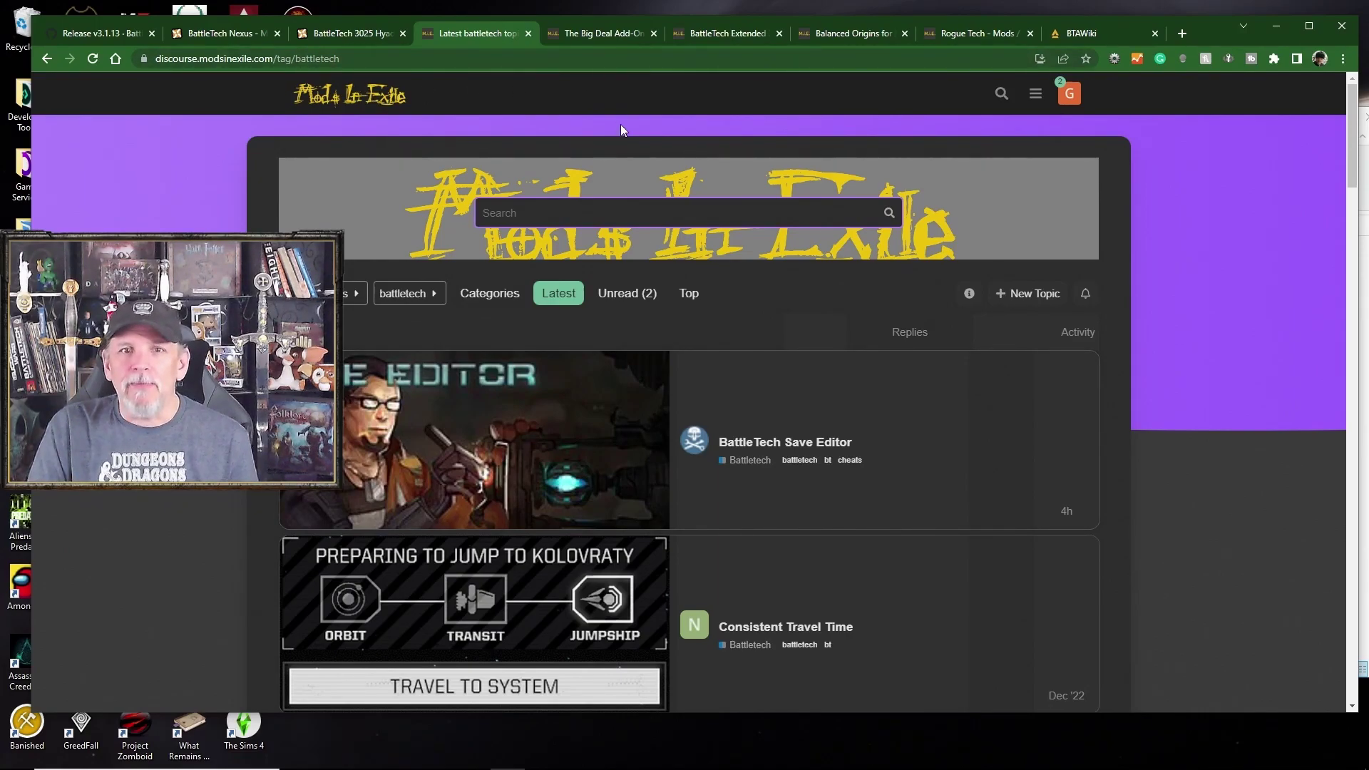
{"action": "scroll", "coordinate": [709, 322], "scroll_direction": "down", "scroll_amount": 2}
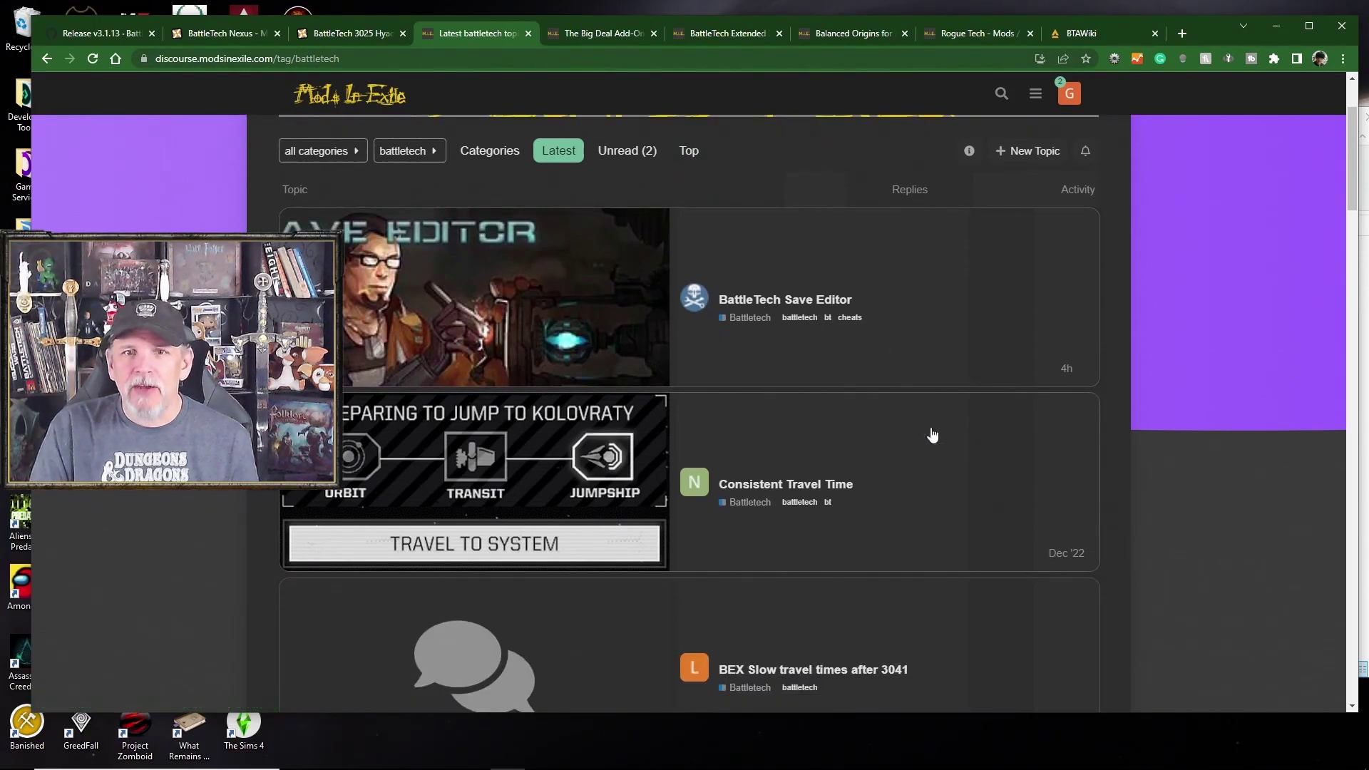
{"action": "scroll", "coordinate": [842, 495], "scroll_direction": "down", "scroll_amount": 6}
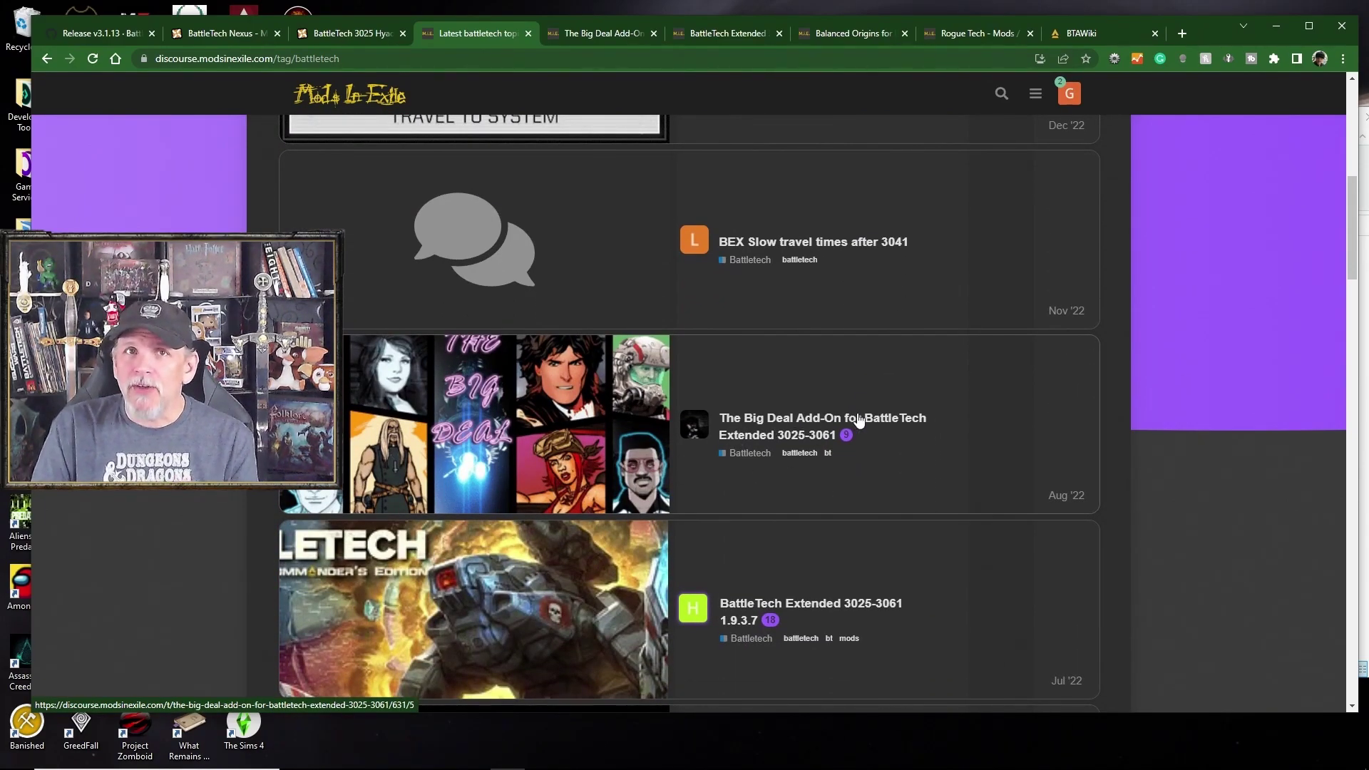
{"action": "scroll", "coordinate": [869, 435], "scroll_direction": "down", "scroll_amount": 4}
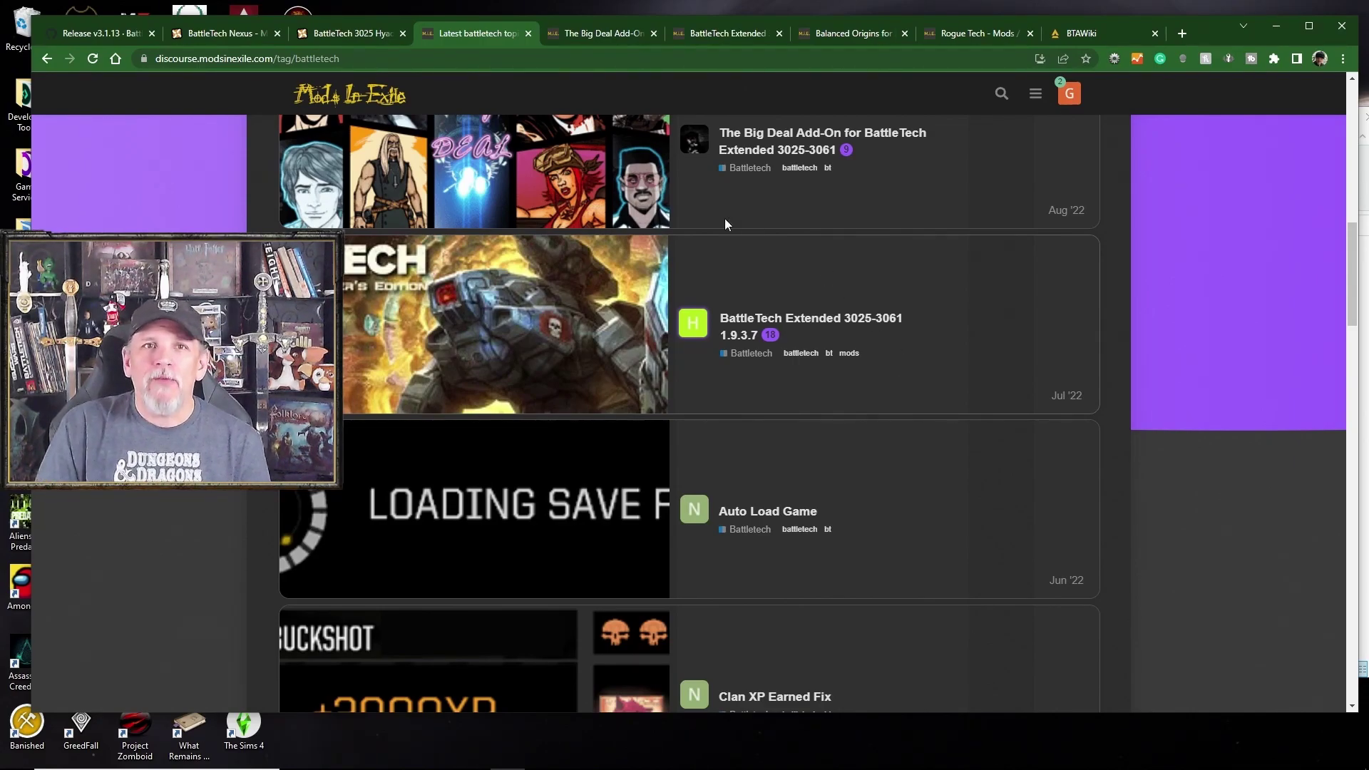
{"action": "left_click", "coordinate": [577, 40]}
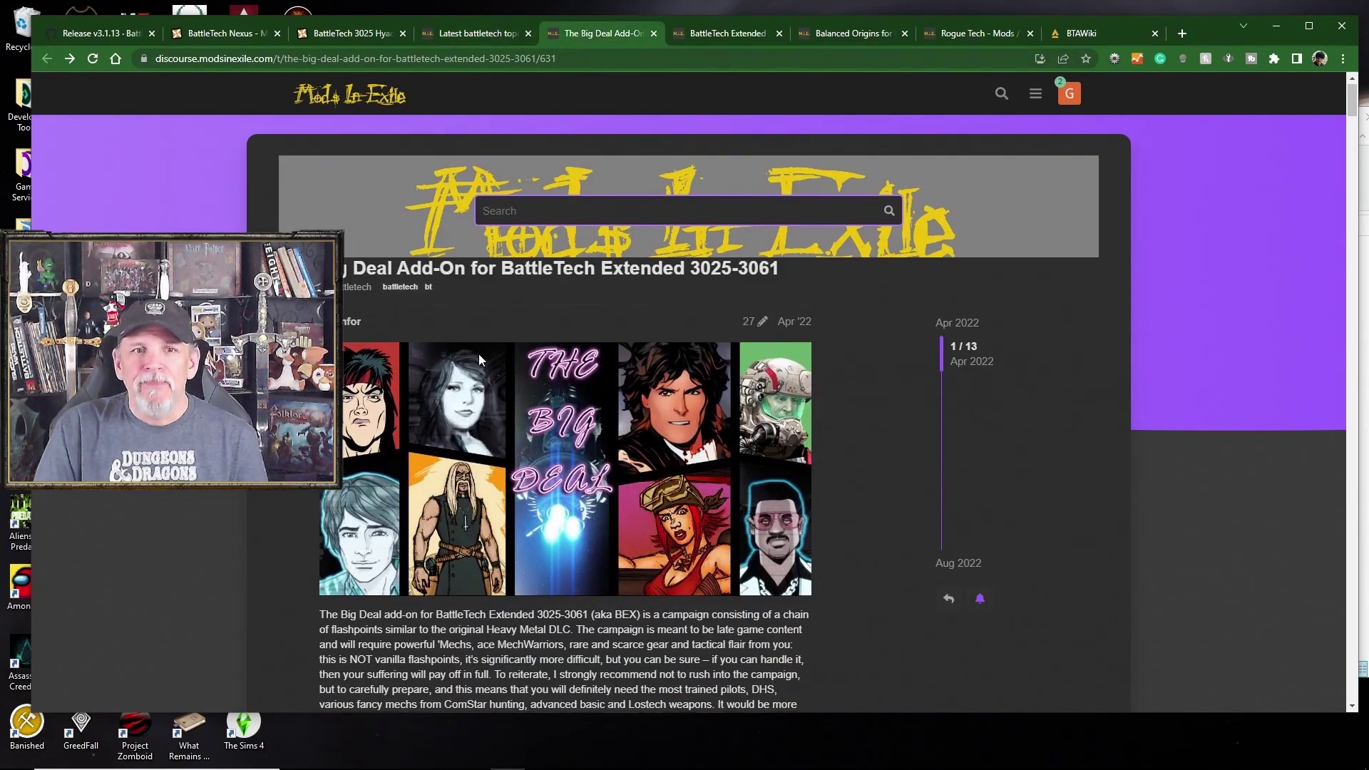
Read The Big Deal Add-On post down to Installation and Changelog, then go to BattleTech Extended.
{"action": "scroll", "coordinate": [474, 360], "scroll_direction": "down", "scroll_amount": 4}
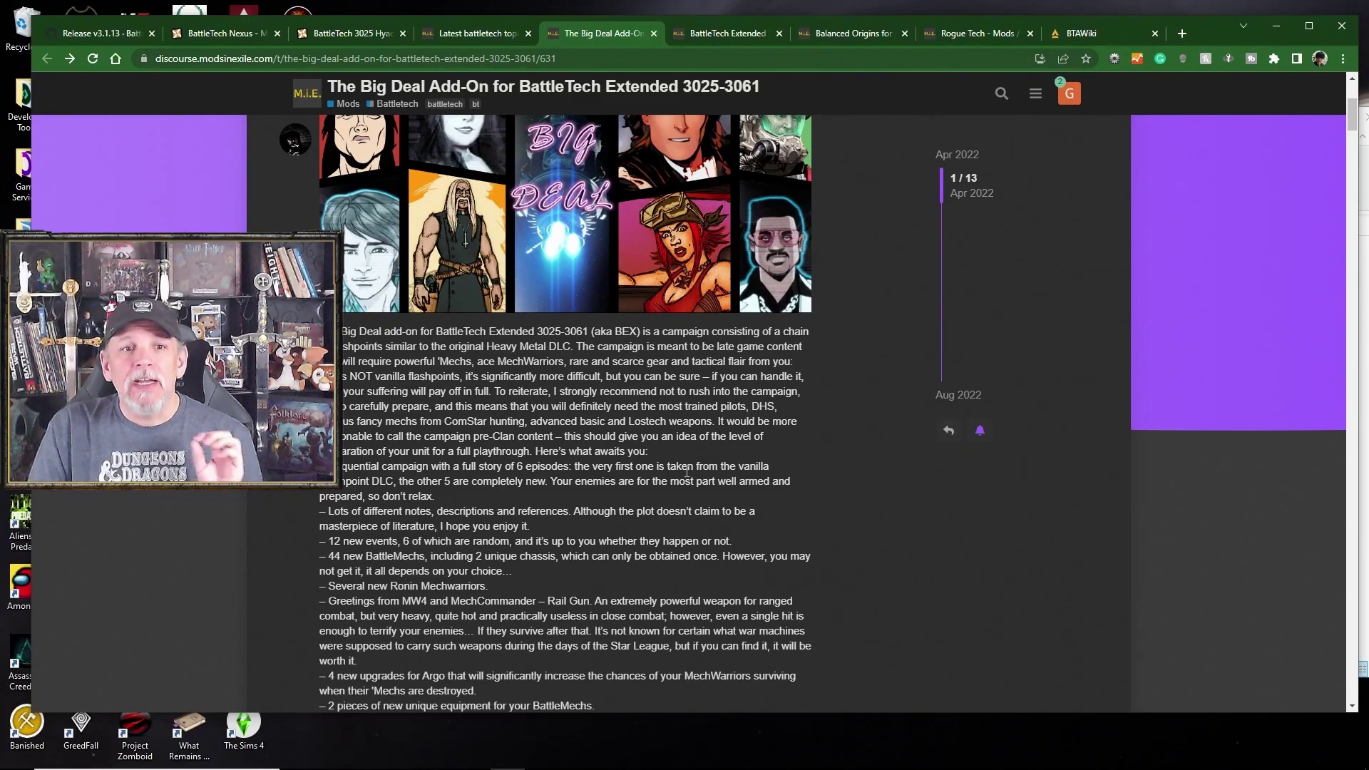
{"action": "scroll", "coordinate": [686, 467], "scroll_direction": "down", "scroll_amount": 15}
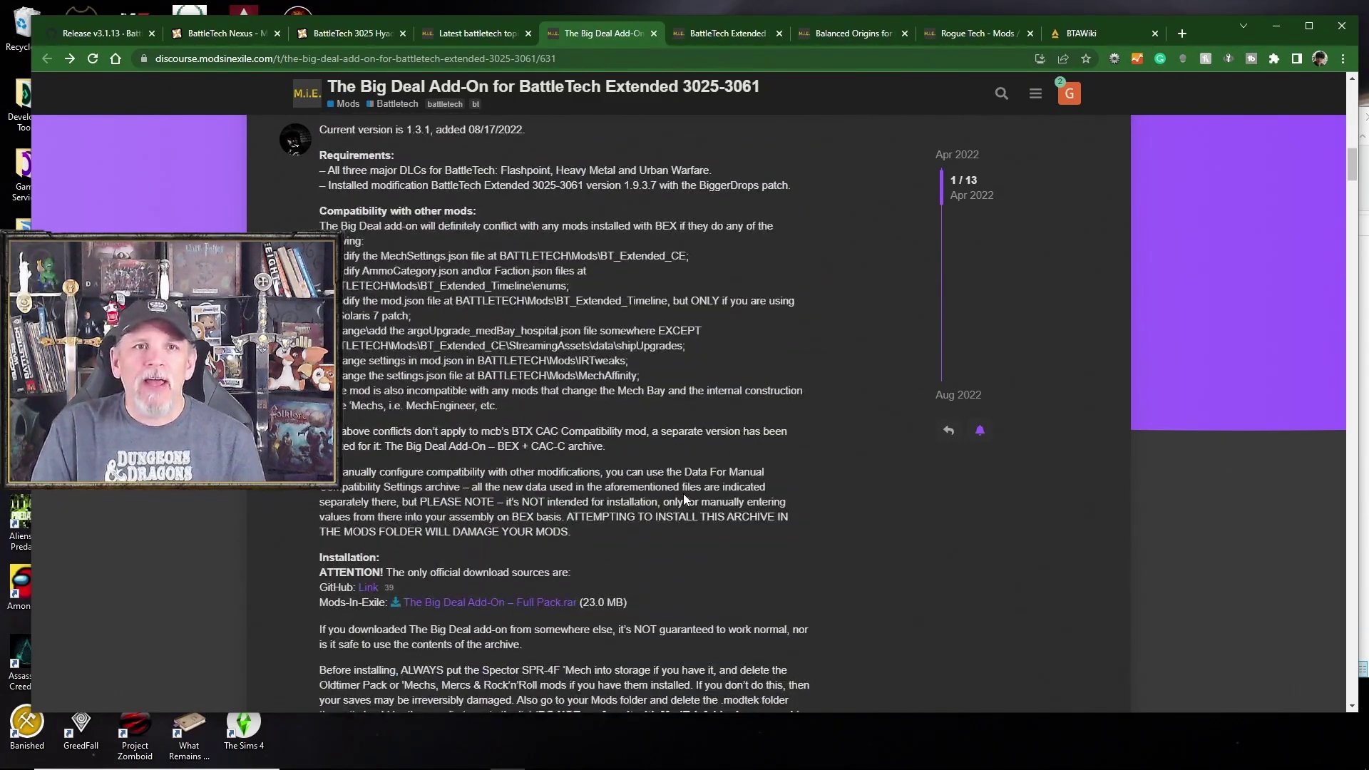
{"action": "scroll", "coordinate": [686, 499], "scroll_direction": "down", "scroll_amount": 3}
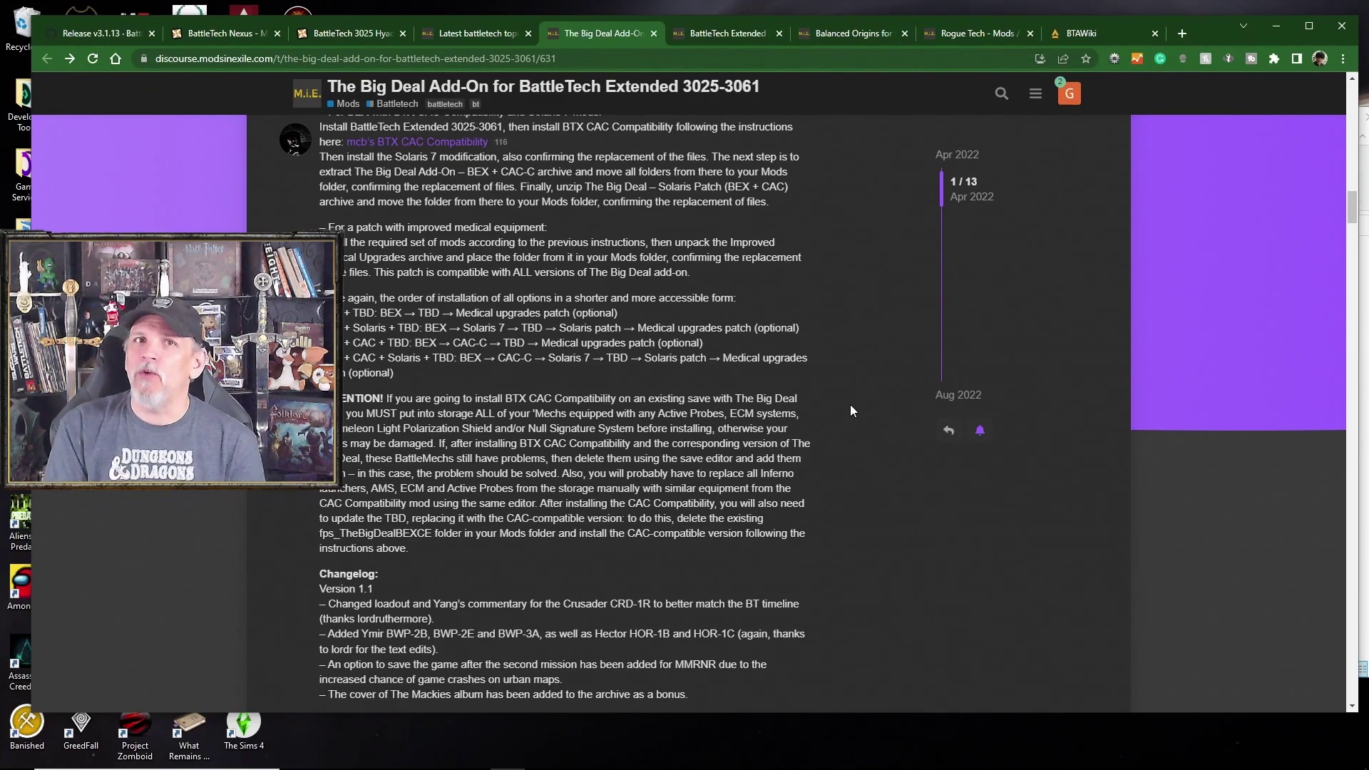
{"action": "key", "text": "ctrl+Tab"}
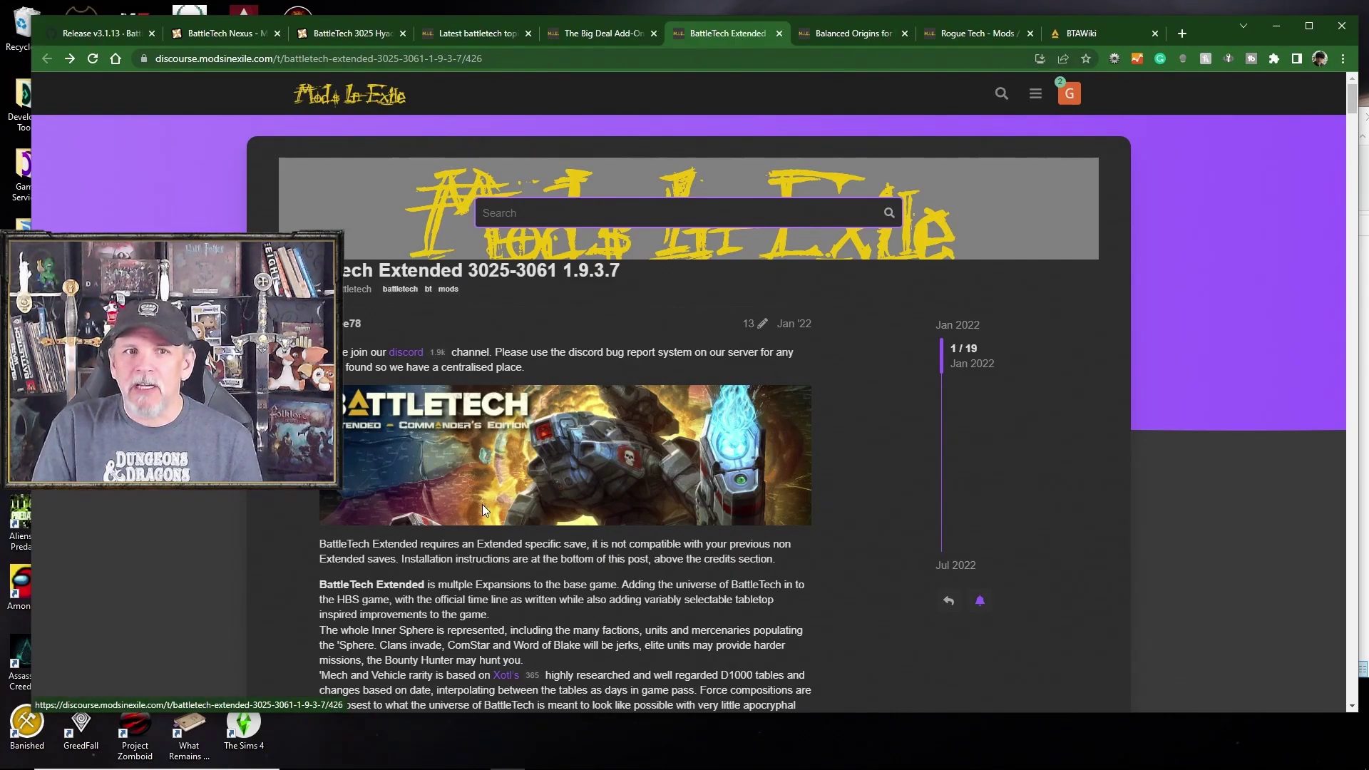
Scroll down through the BattleTech Extended 3025-3061 1.9.3.7 topic post.
{"action": "scroll", "coordinate": [415, 510], "scroll_direction": "down", "scroll_amount": 6}
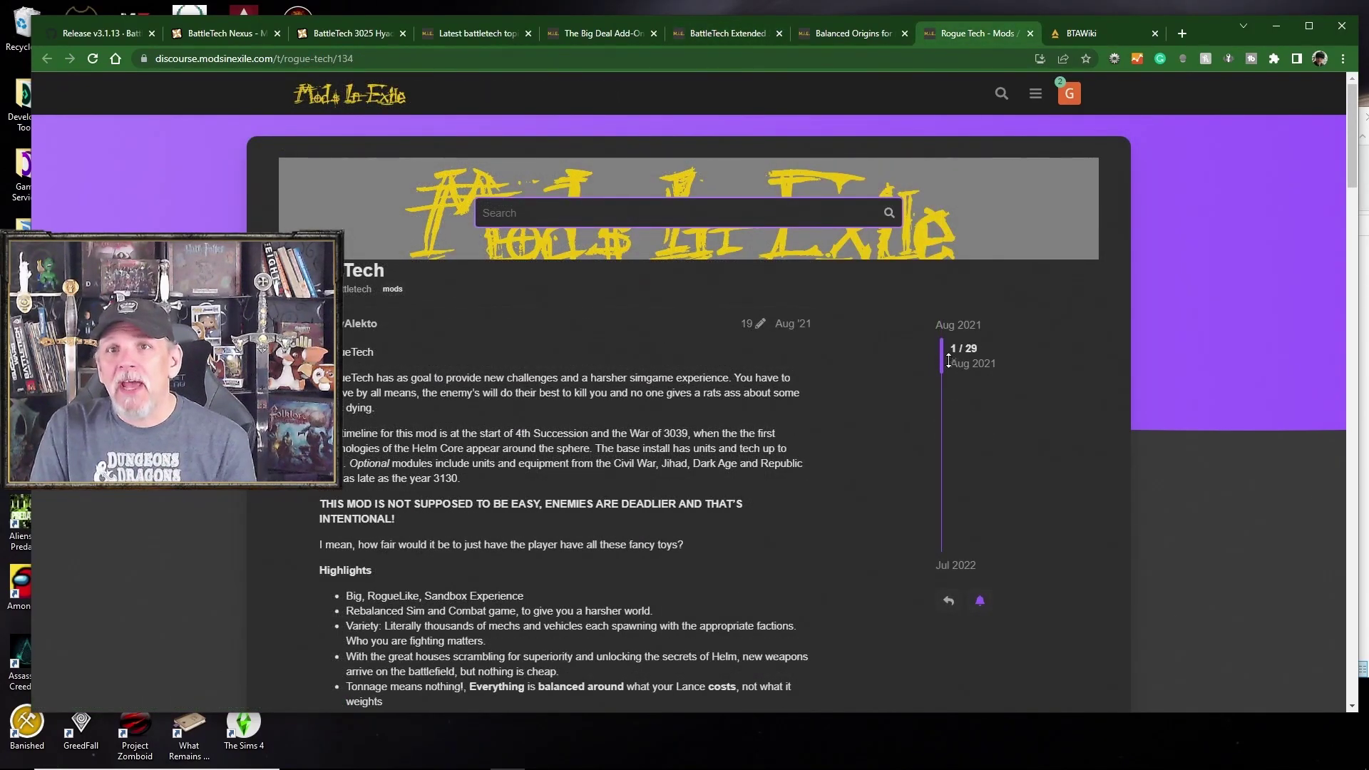
Glance at the BTA3062 wiki main page, then scroll through the Rogue Tech topic post.
{"action": "left_click", "coordinate": [1084, 37]}
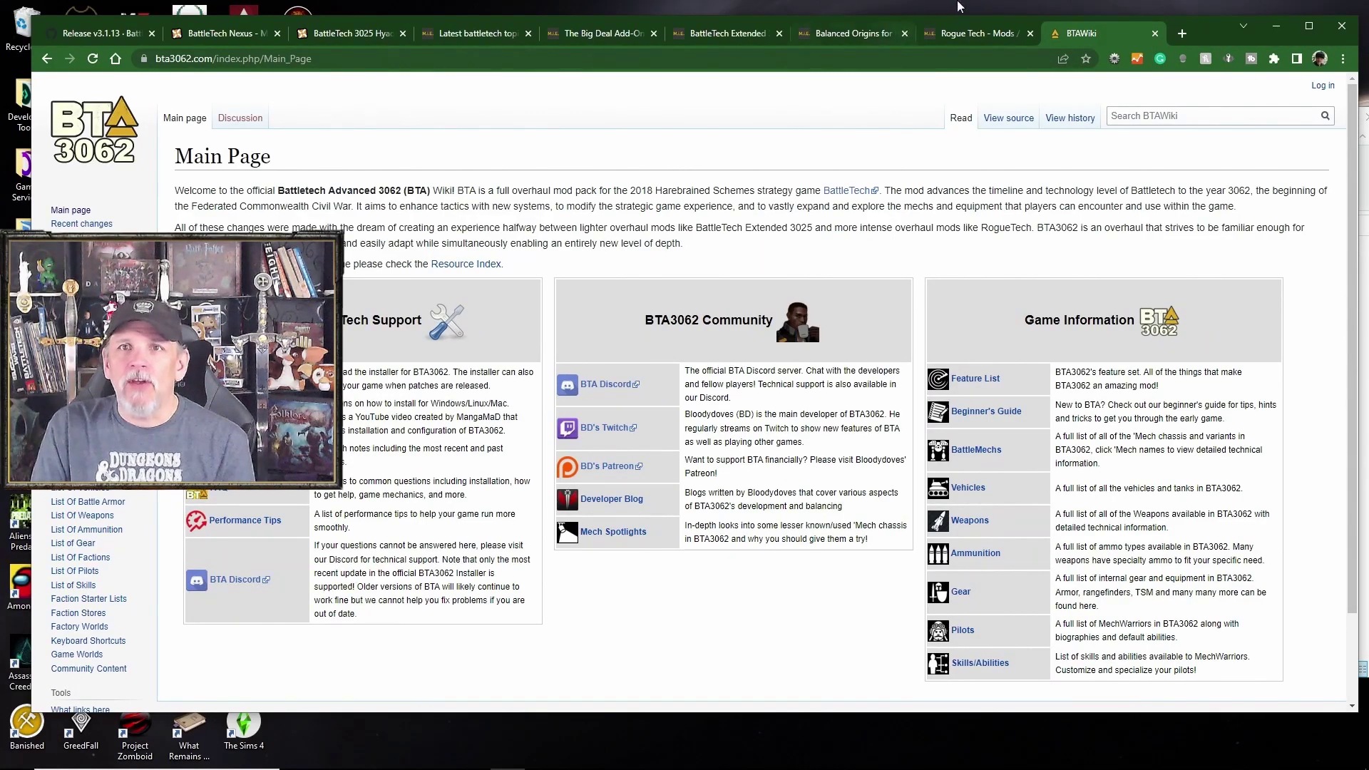
{"action": "left_click", "coordinate": [978, 33]}
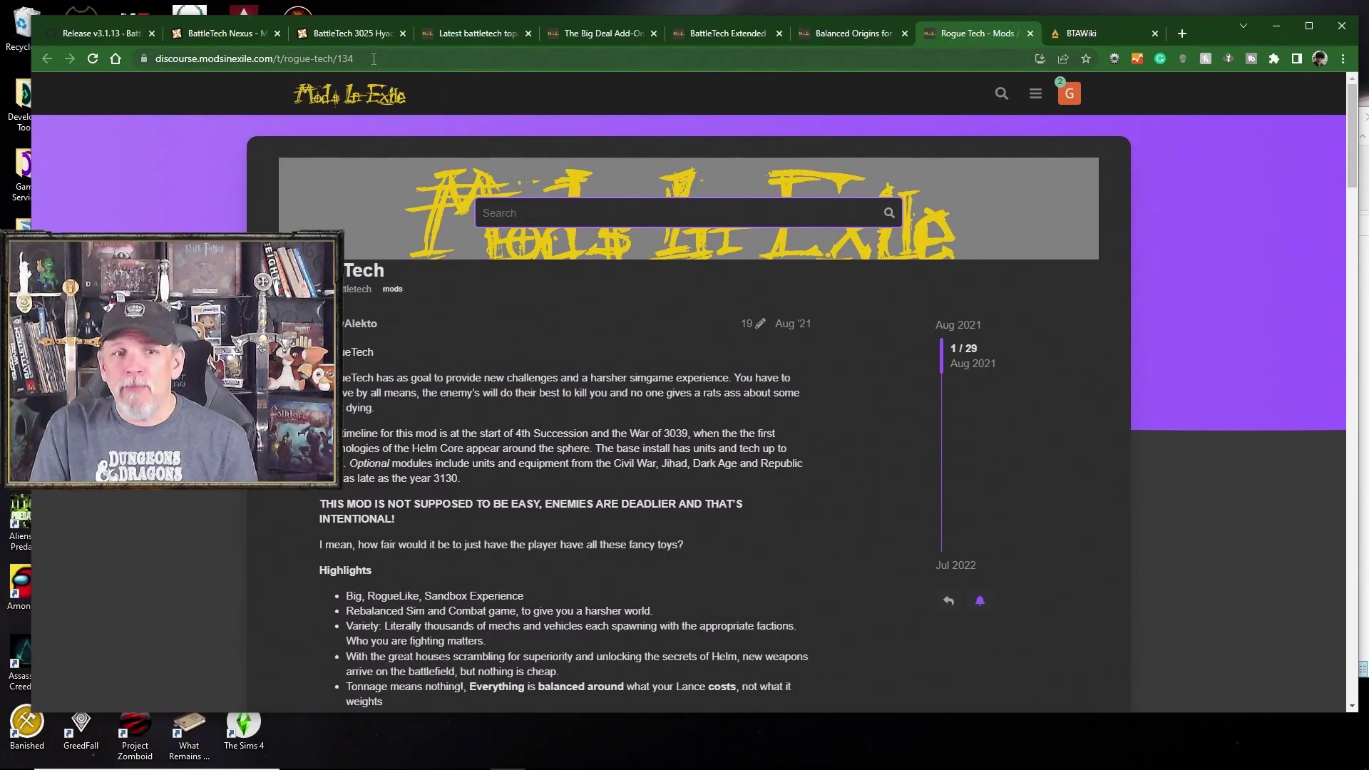
{"action": "scroll", "coordinate": [311, 502], "scroll_direction": "down", "scroll_amount": 4}
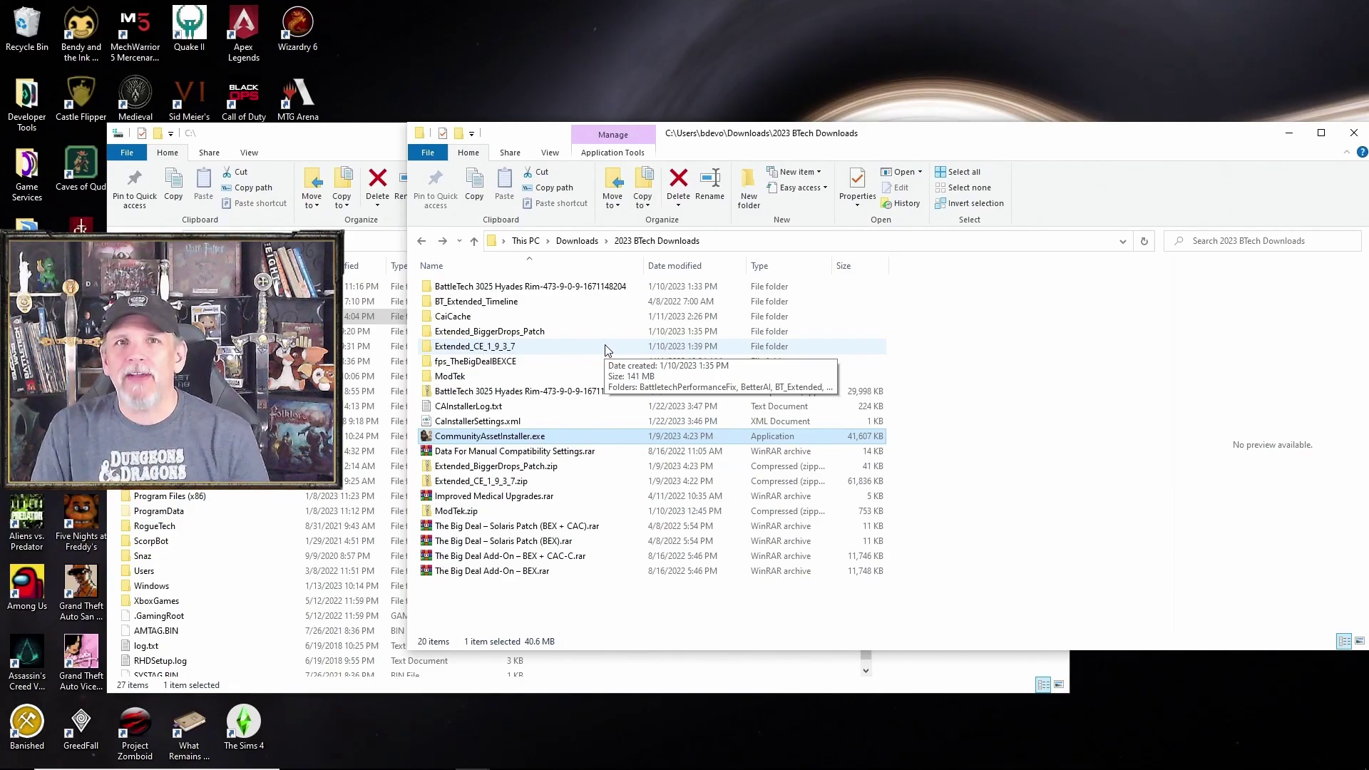
Copy all ModTek files and folders into C:\BATTLETECH, replacing the 8 same-named files.
{"action": "double_click", "coordinate": [457, 377]}
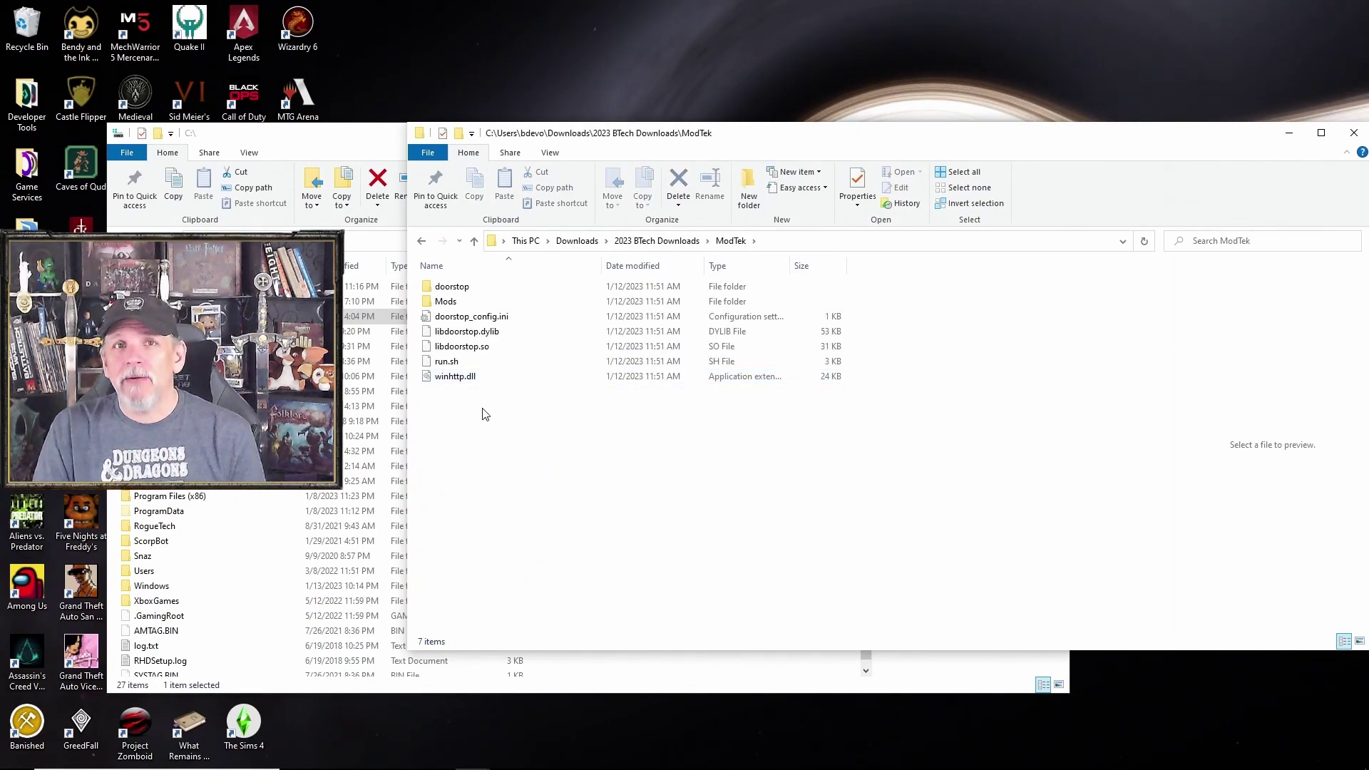
{"action": "left_click_drag", "start_coordinate": [489, 397], "coordinate": [432, 274]}
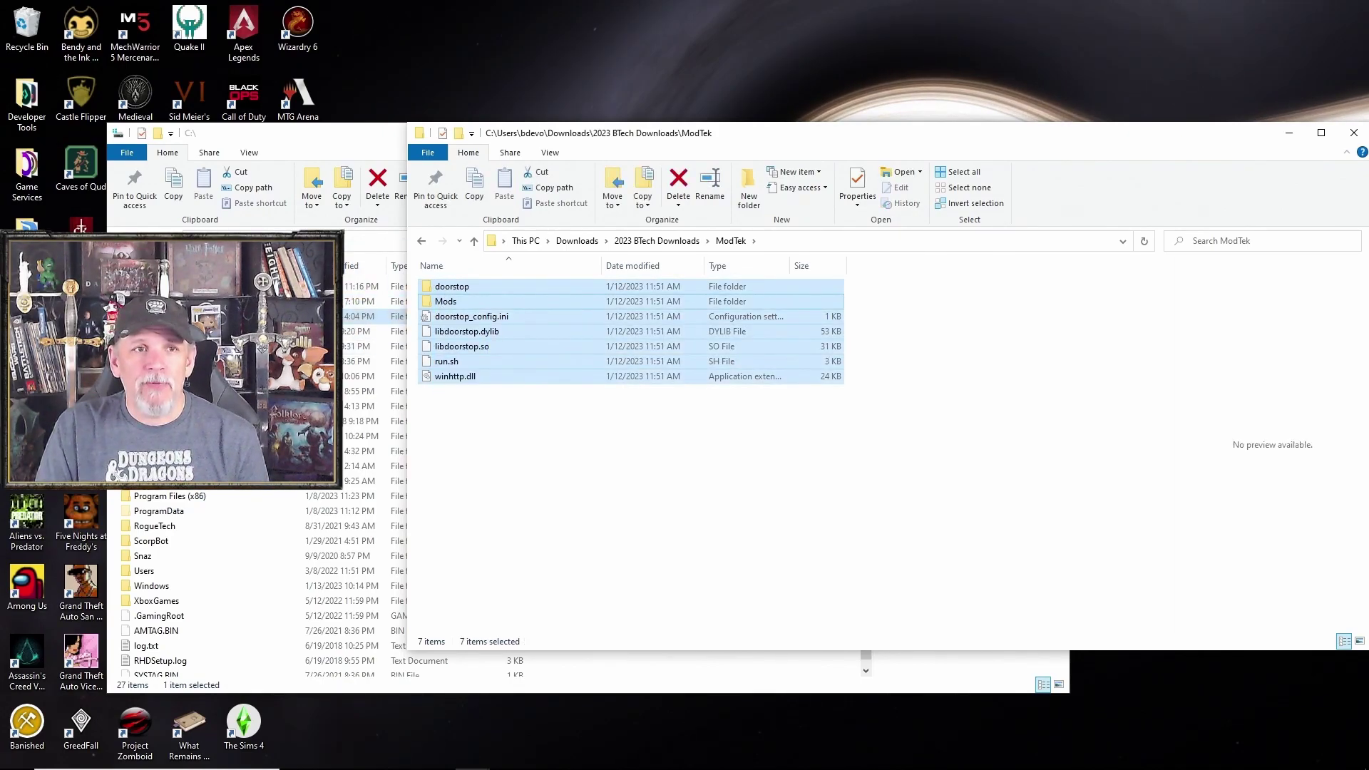
{"action": "left_click_drag", "start_coordinate": [299, 316], "coordinate": [299, 316]}
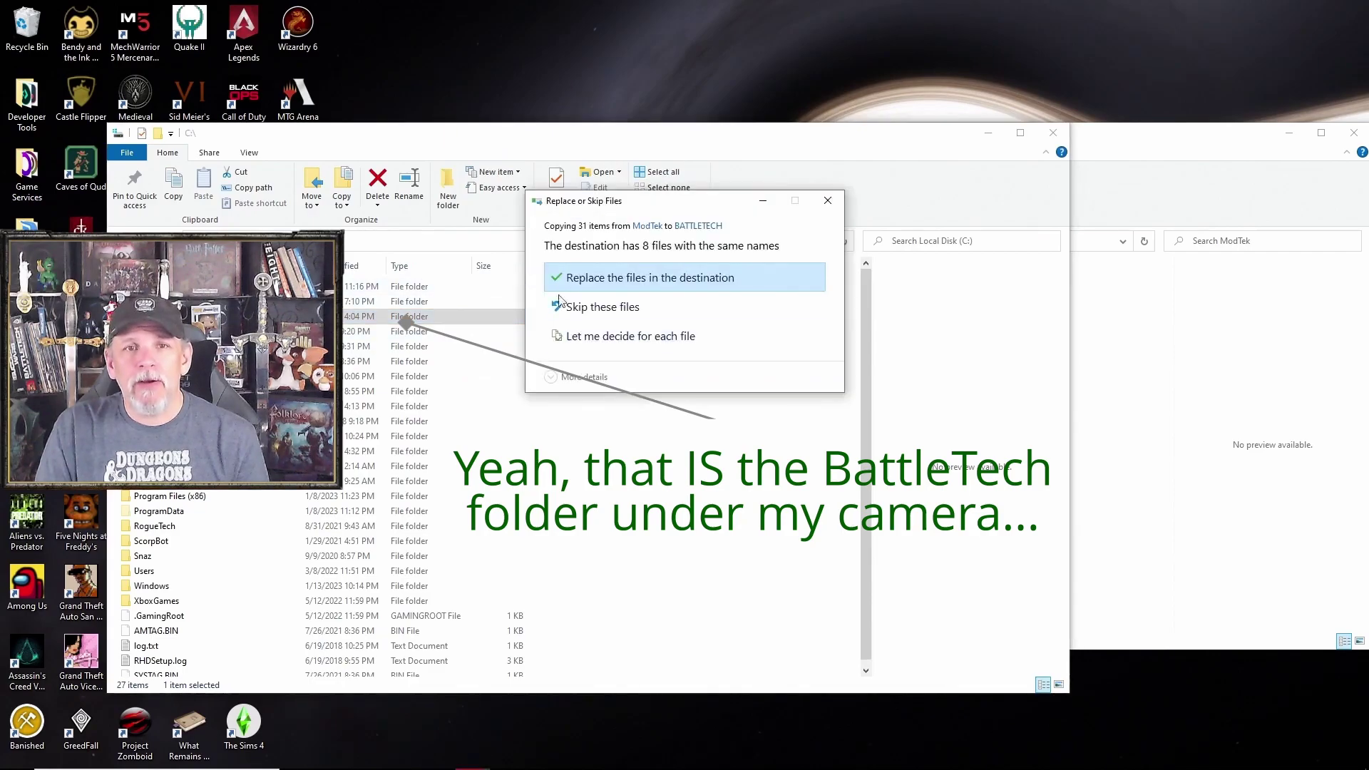
{"action": "left_click", "coordinate": [629, 278]}
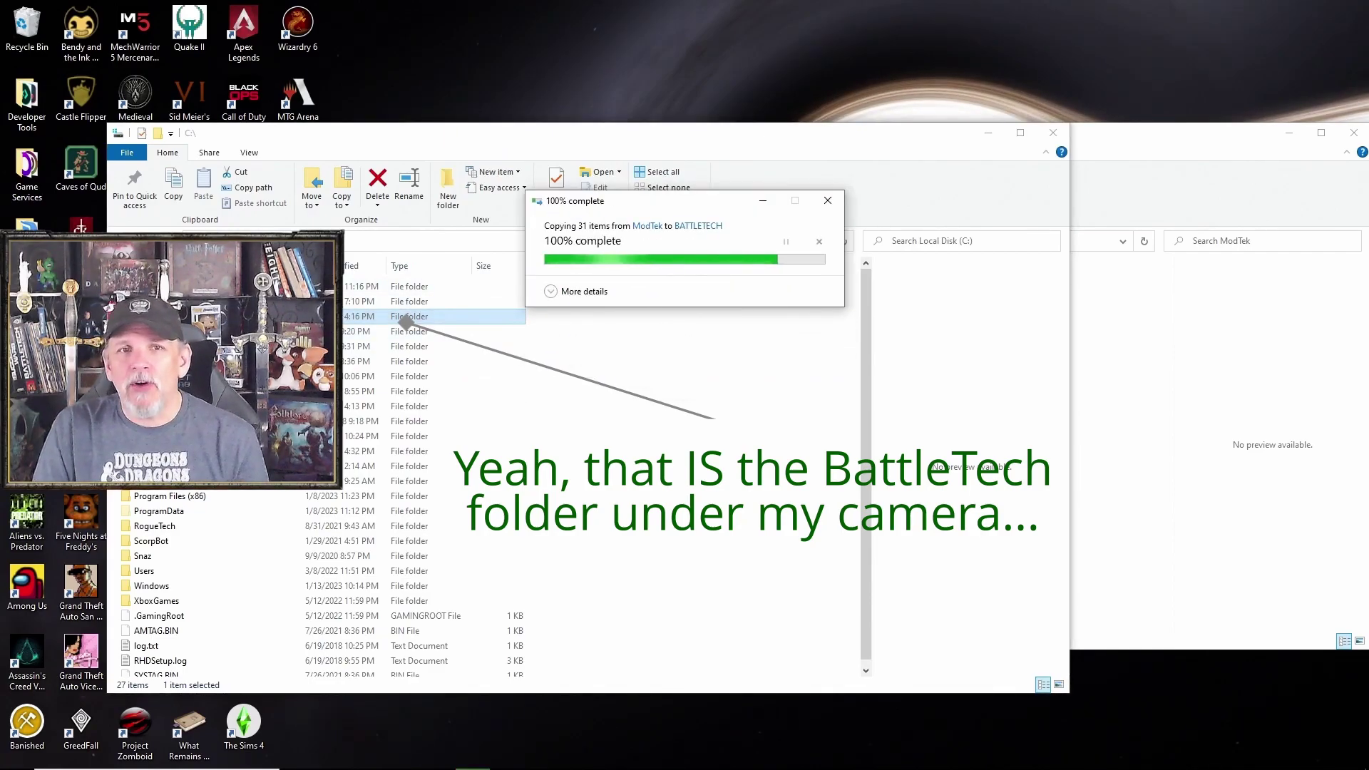
{"action": "double_click", "coordinate": [428, 316]}
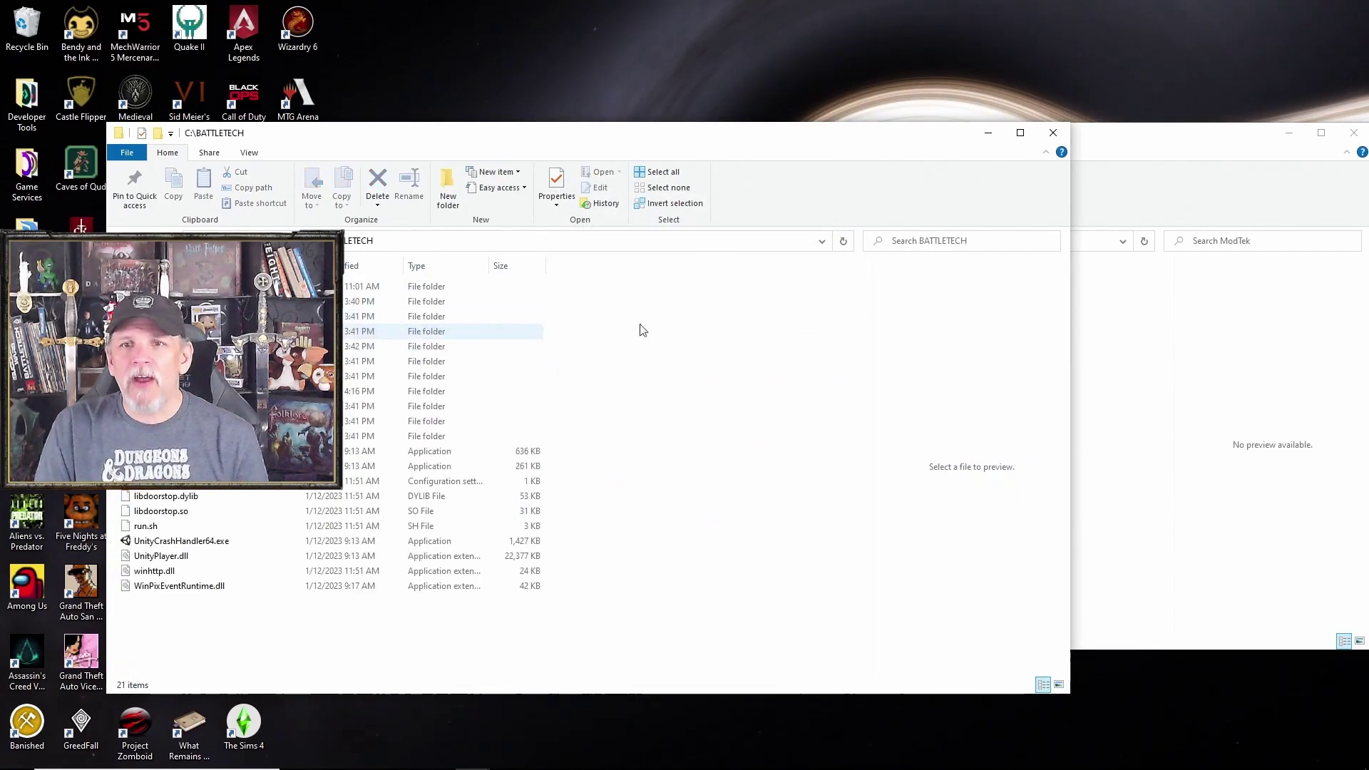
{"action": "left_click", "coordinate": [1231, 379]}
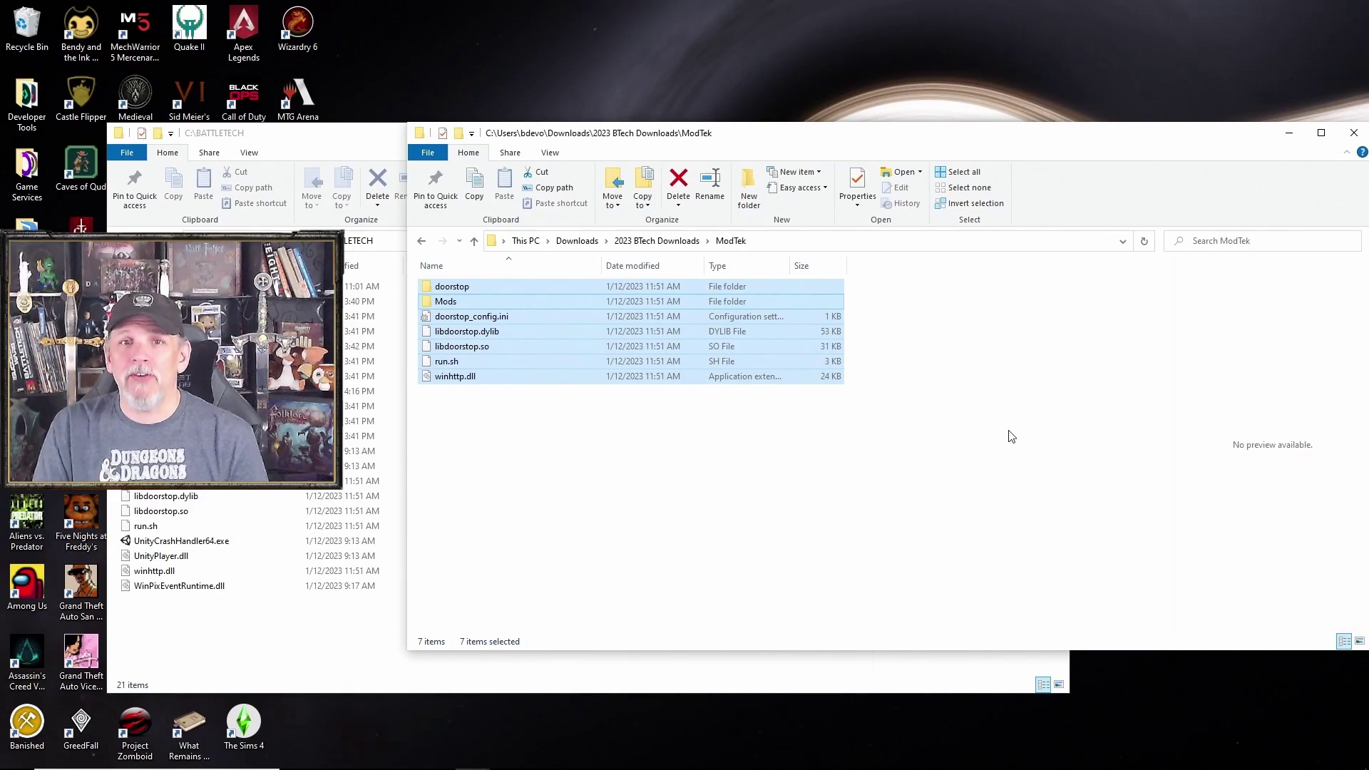
{"action": "key", "text": "BackSpace"}
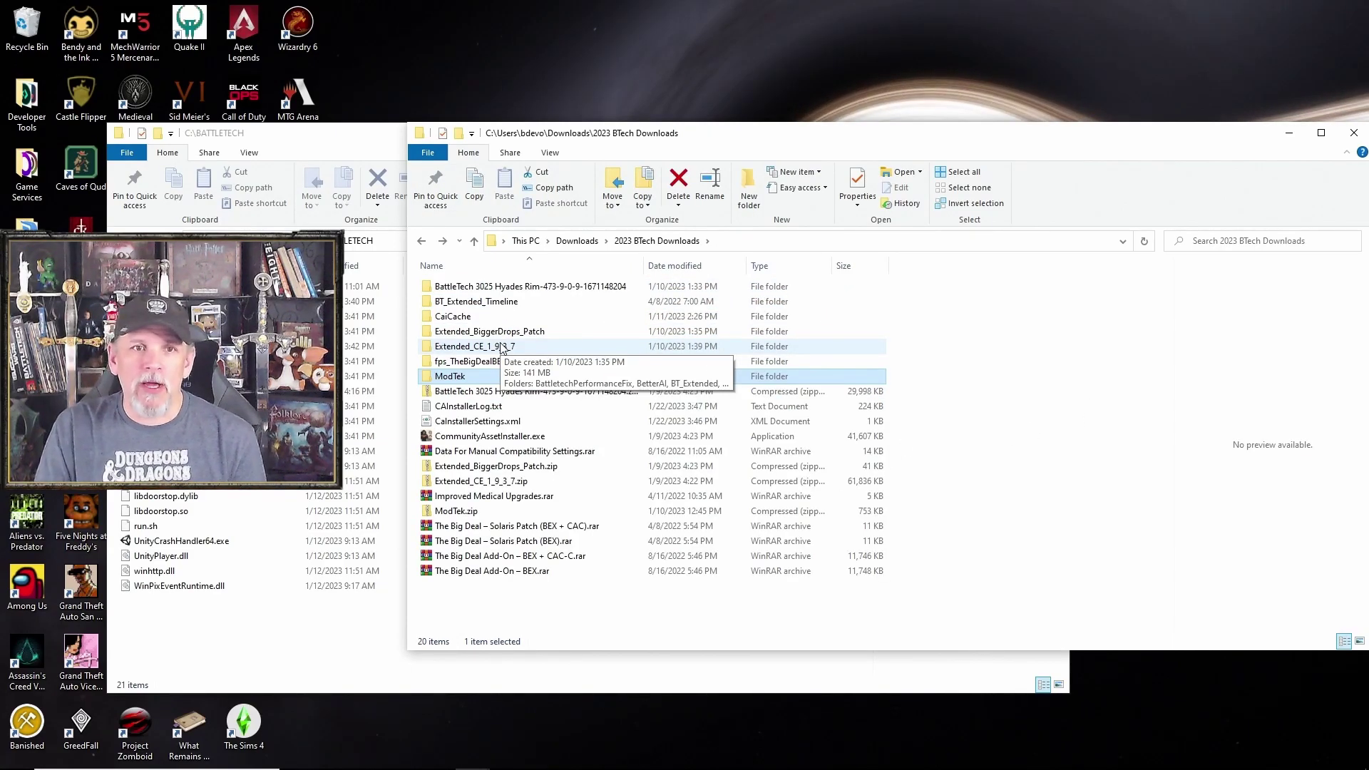
Copy all 54 Extended_CE_1_9_3_7 folders into BATTLETECH\Mods, overwriting the 6 duplicate files.
{"action": "double_click", "coordinate": [502, 348]}
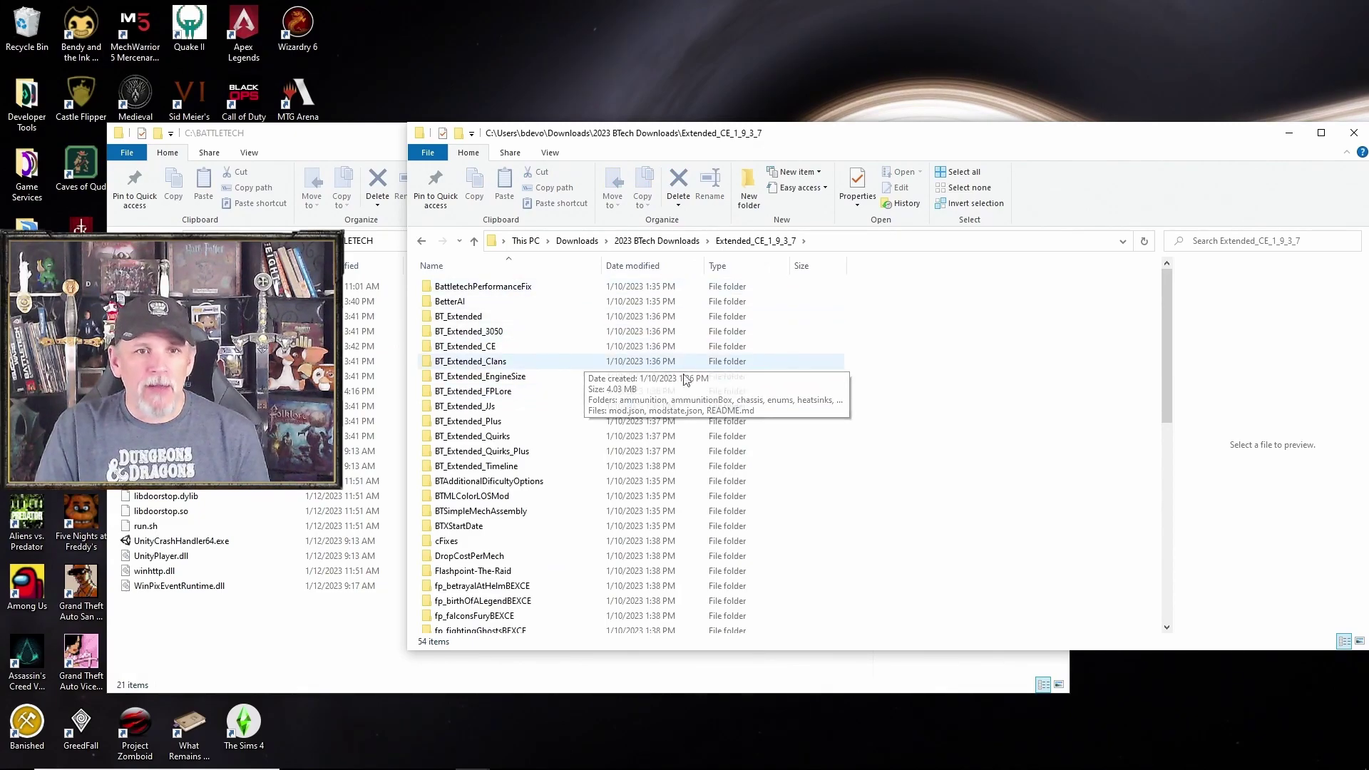
{"action": "key", "text": "ctrl+a"}
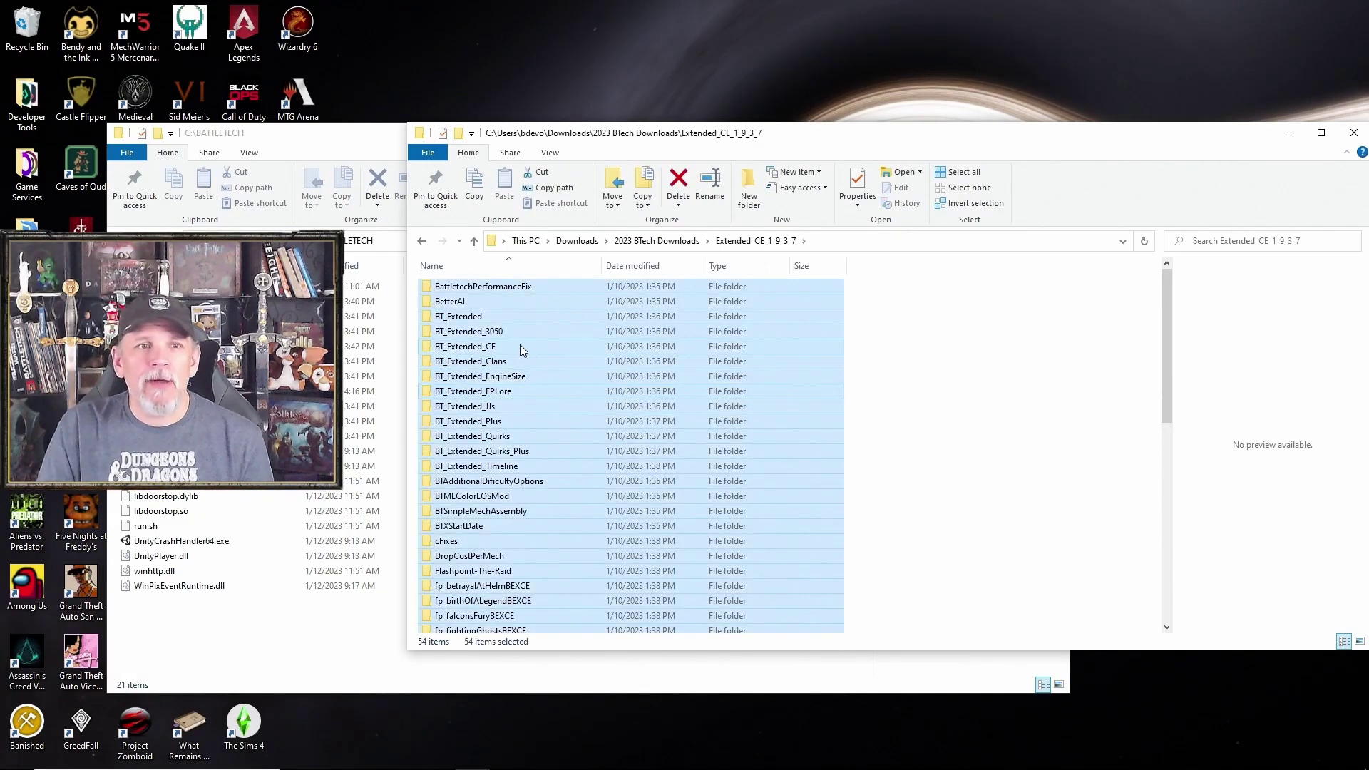
{"action": "left_click_drag", "start_coordinate": [520, 346], "coordinate": [314, 421]}
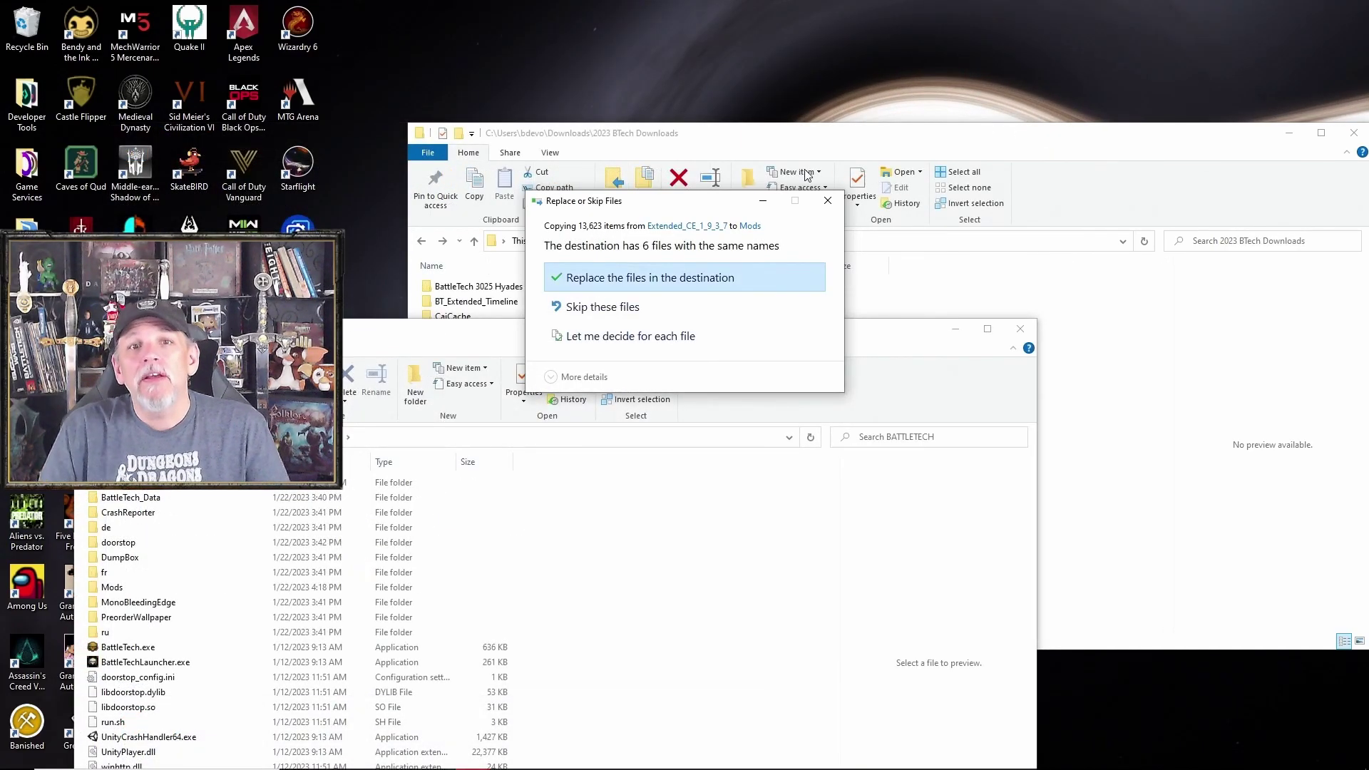
{"action": "left_click", "coordinate": [720, 288]}
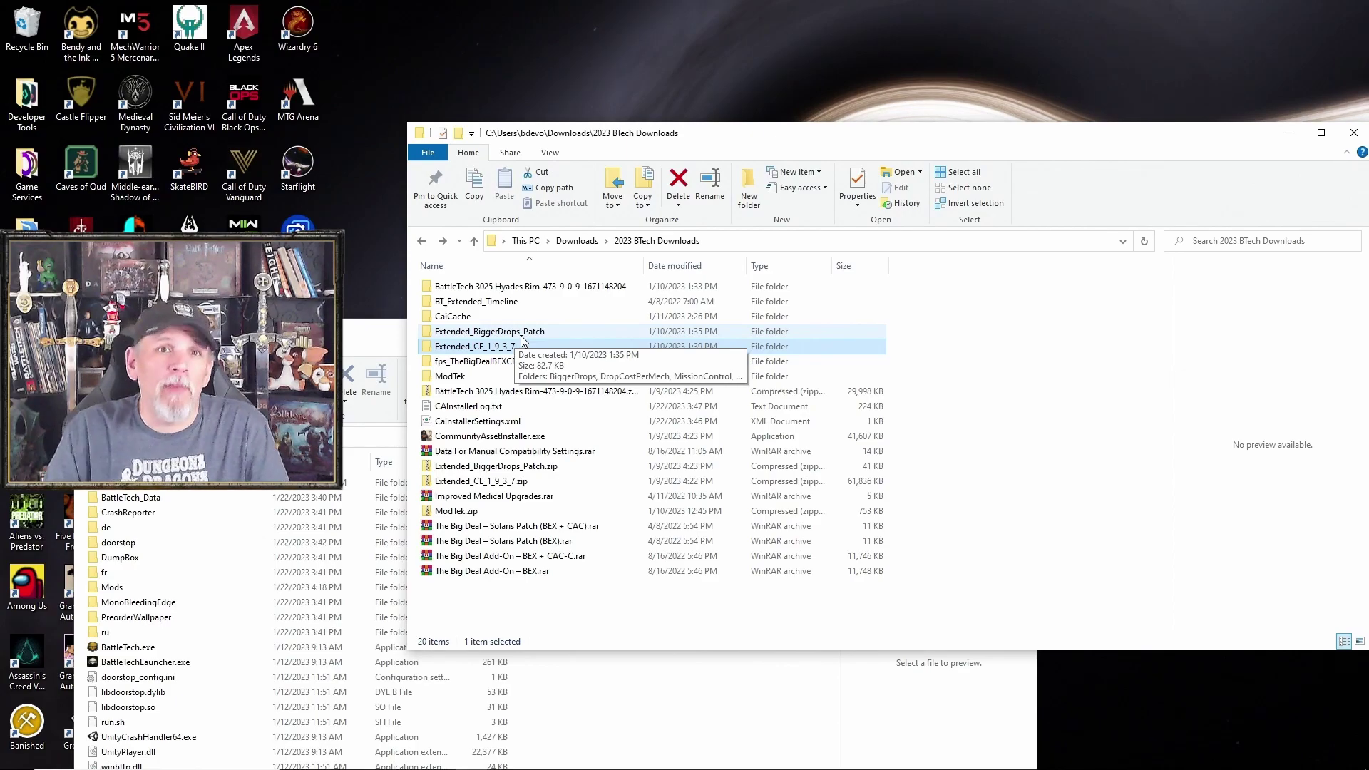
{"action": "left_click_drag", "start_coordinate": [510, 332], "coordinate": [184, 574]}
{"action": "left_click", "coordinate": [210, 626]}
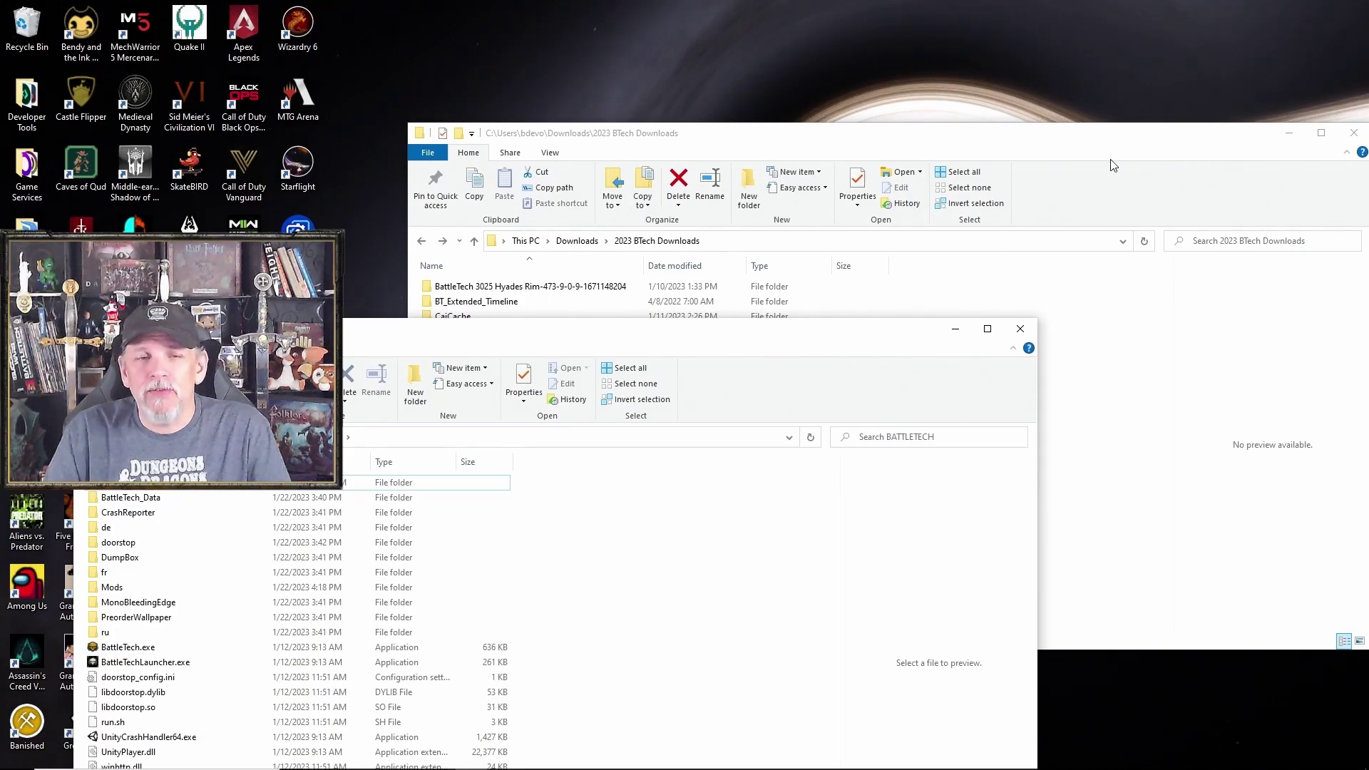
{"action": "left_click", "coordinate": [1038, 128]}
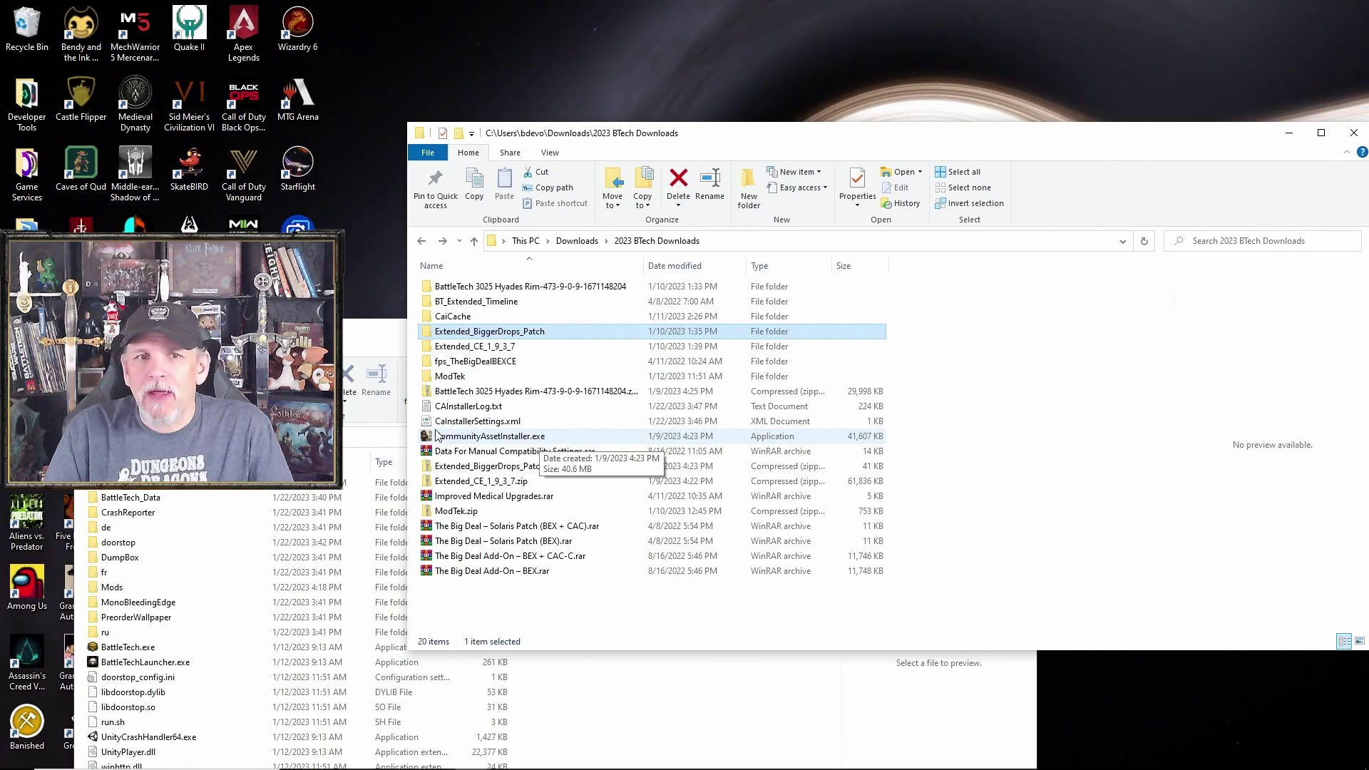
Run CommunityAssetInstaller.exe in Advanced Mode and set its install target to C:\BATTLETECH\Mods.
{"action": "double_click", "coordinate": [646, 436]}
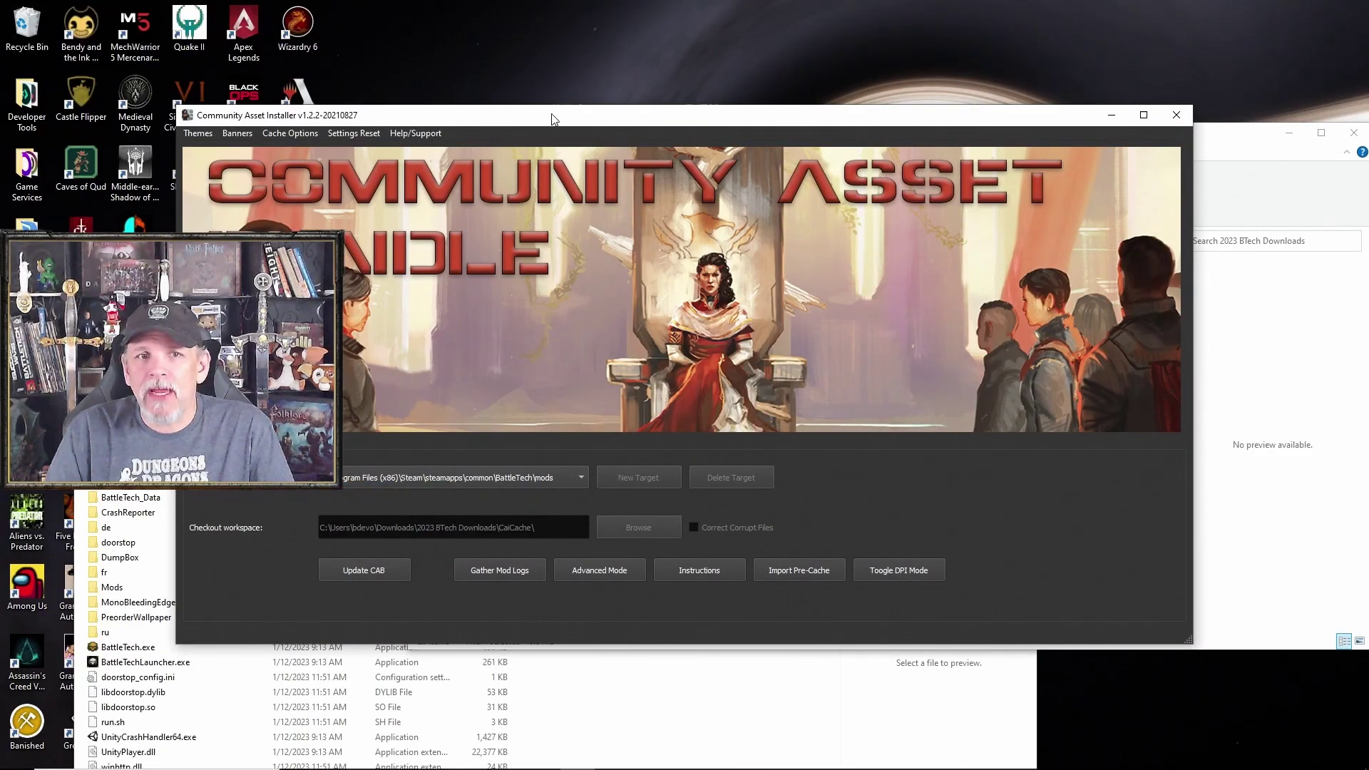
{"action": "left_click_drag", "start_coordinate": [554, 119], "coordinate": [679, 220]}
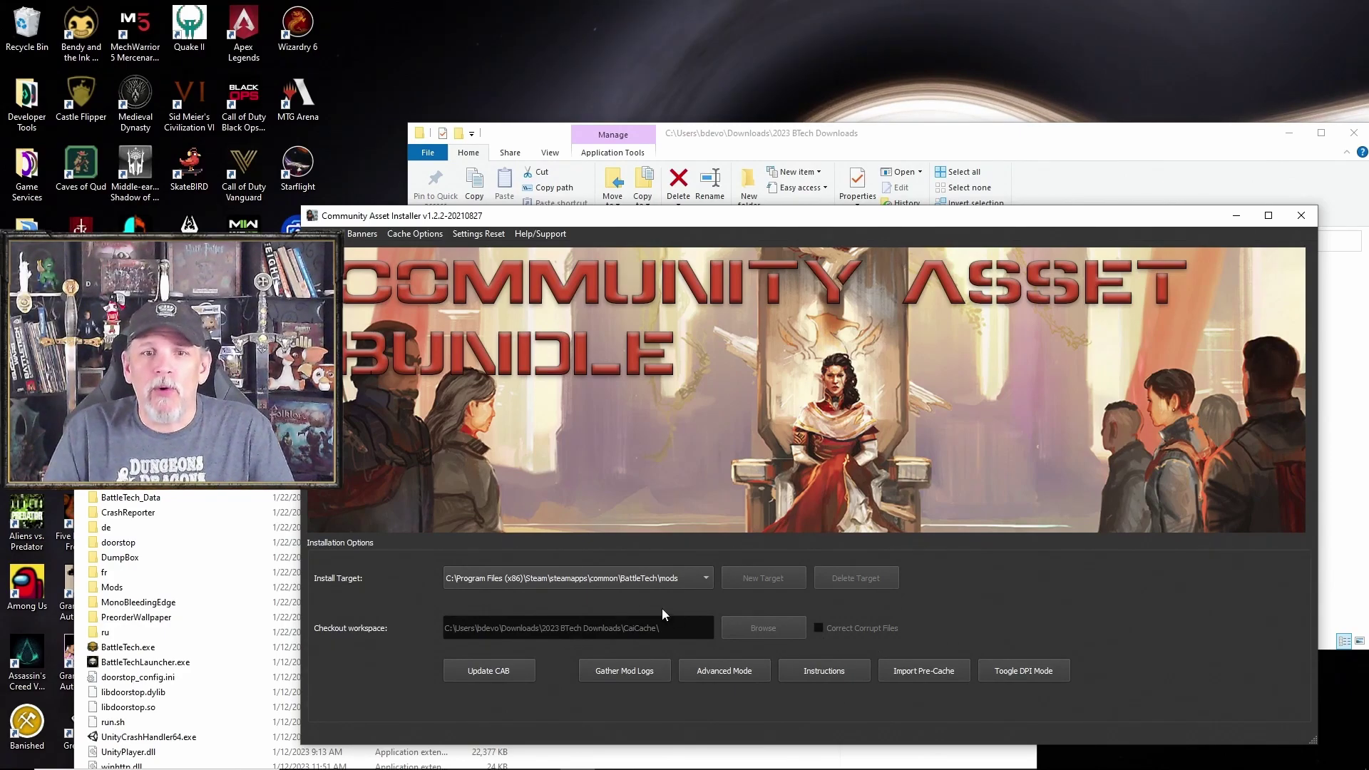
{"action": "left_click", "coordinate": [757, 681]}
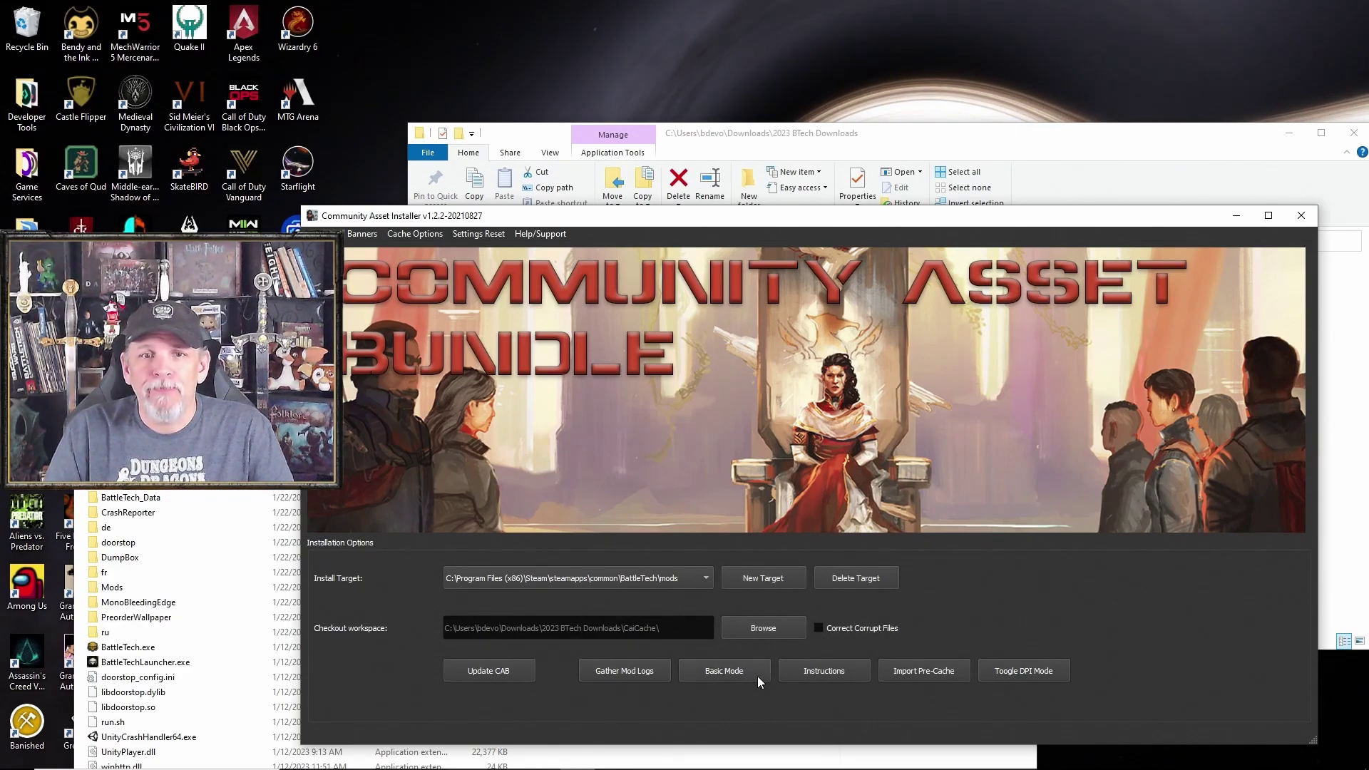
{"action": "left_click", "coordinate": [759, 579]}
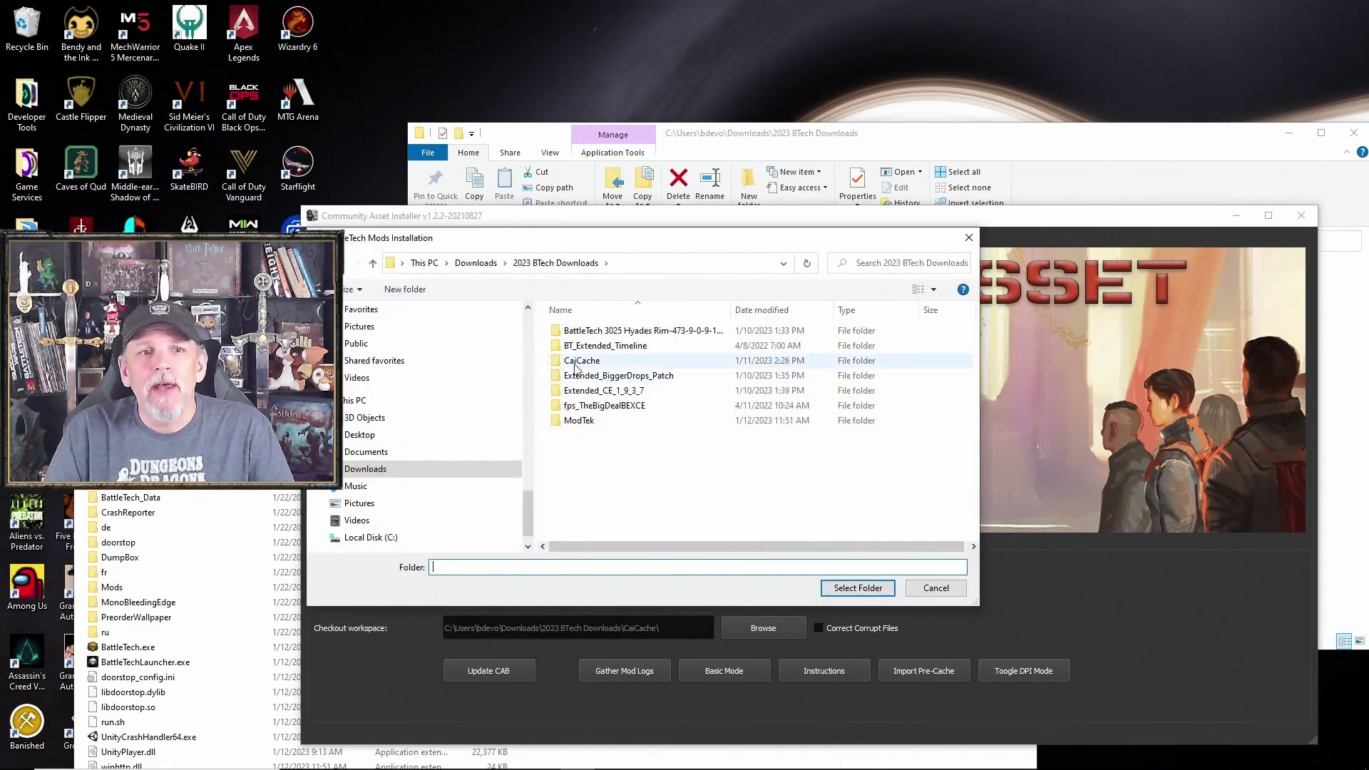
{"action": "left_click", "coordinate": [370, 538]}
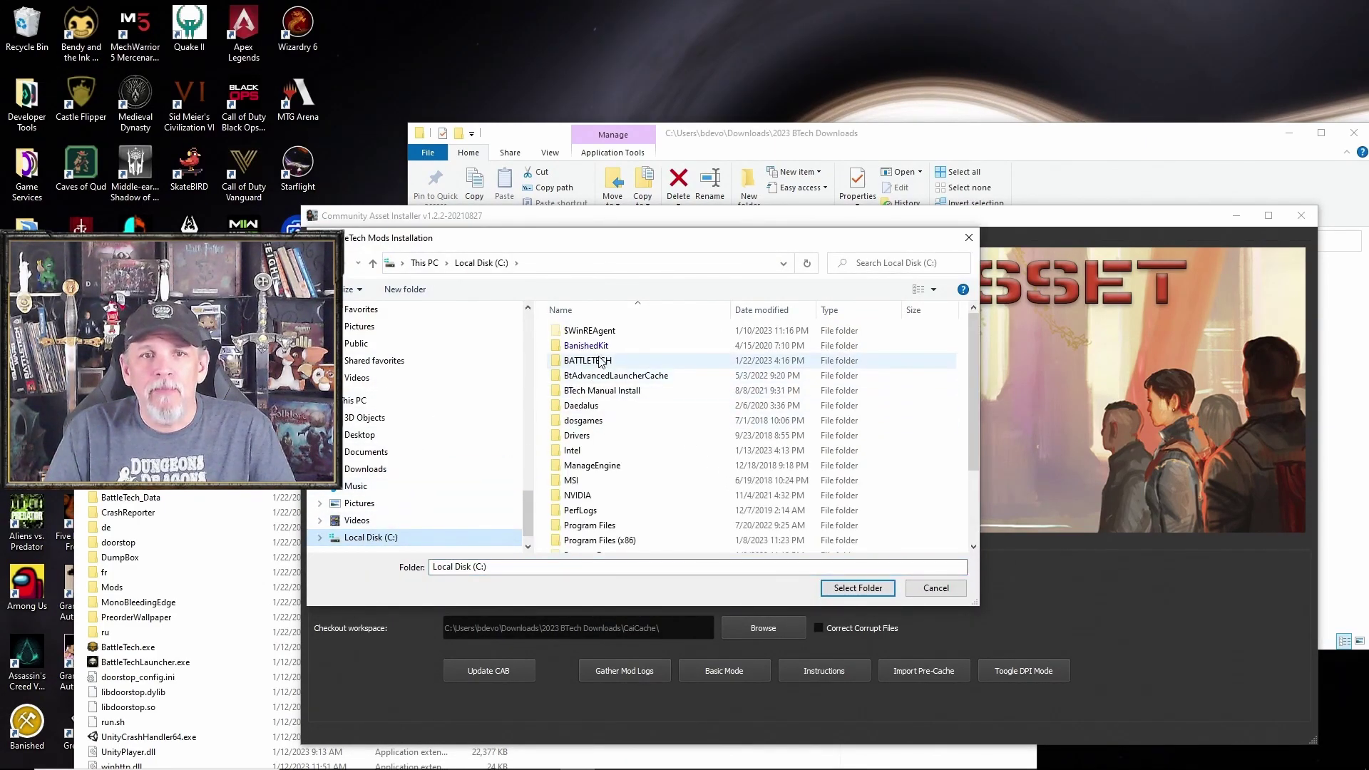
{"action": "double_click", "coordinate": [599, 360]}
{"action": "left_click", "coordinate": [574, 436]}
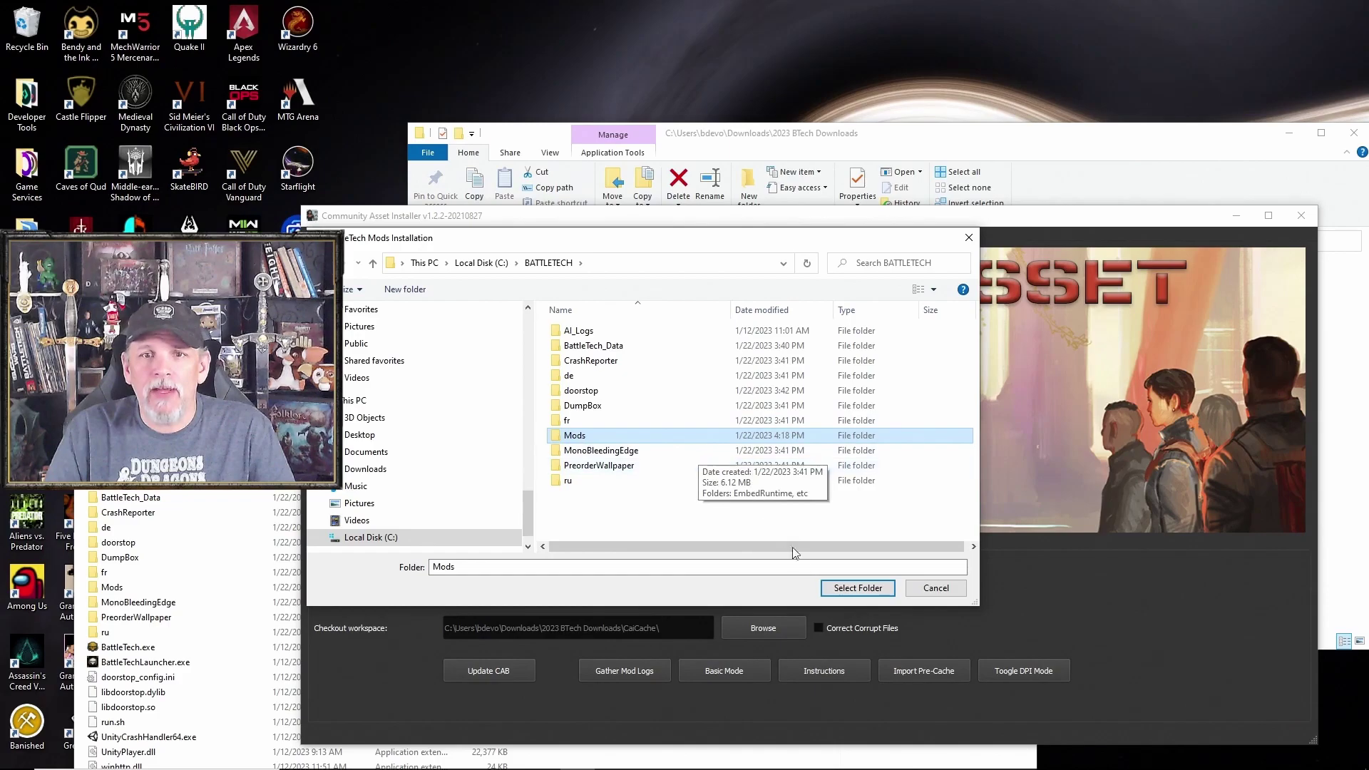
{"action": "left_click", "coordinate": [836, 591]}
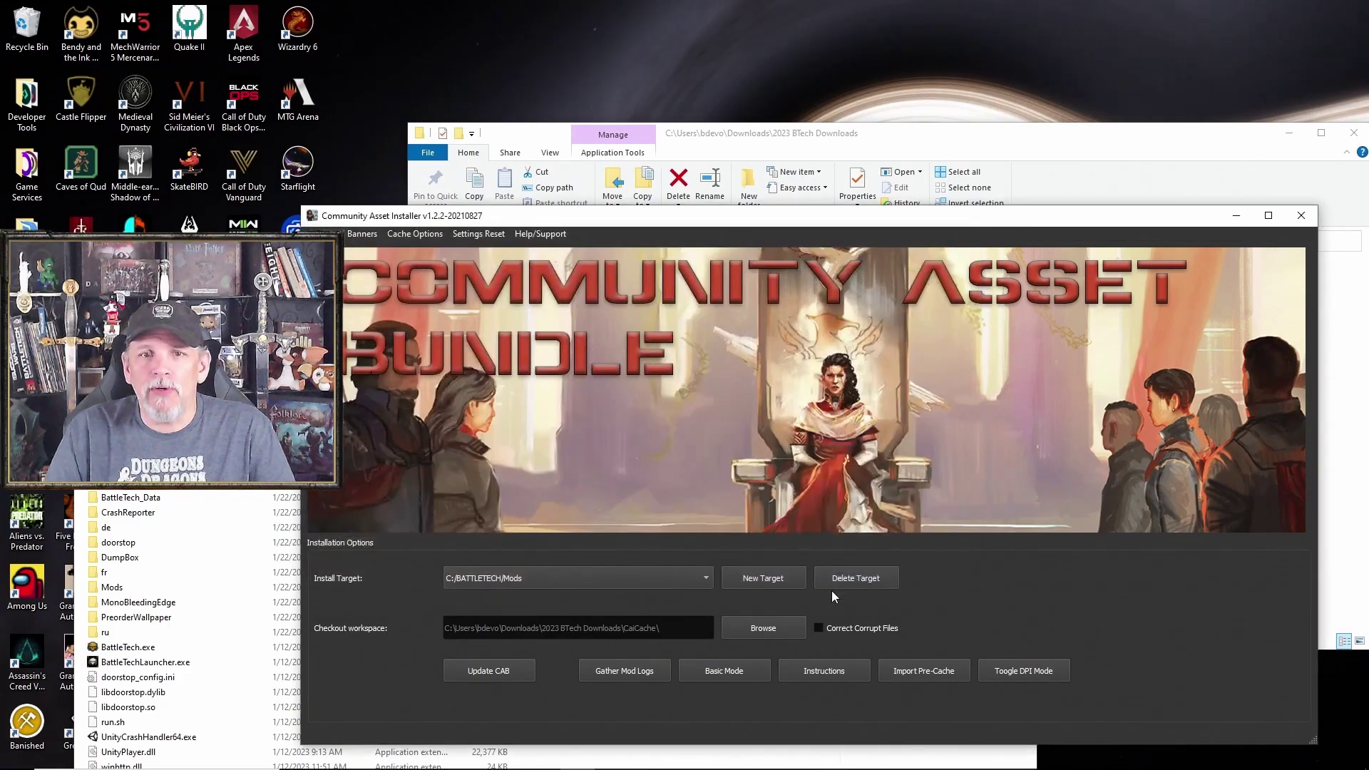
Update the Community Asset Bundle to the latest version and dismiss the Update Complete notice.
{"action": "left_click", "coordinate": [472, 671]}
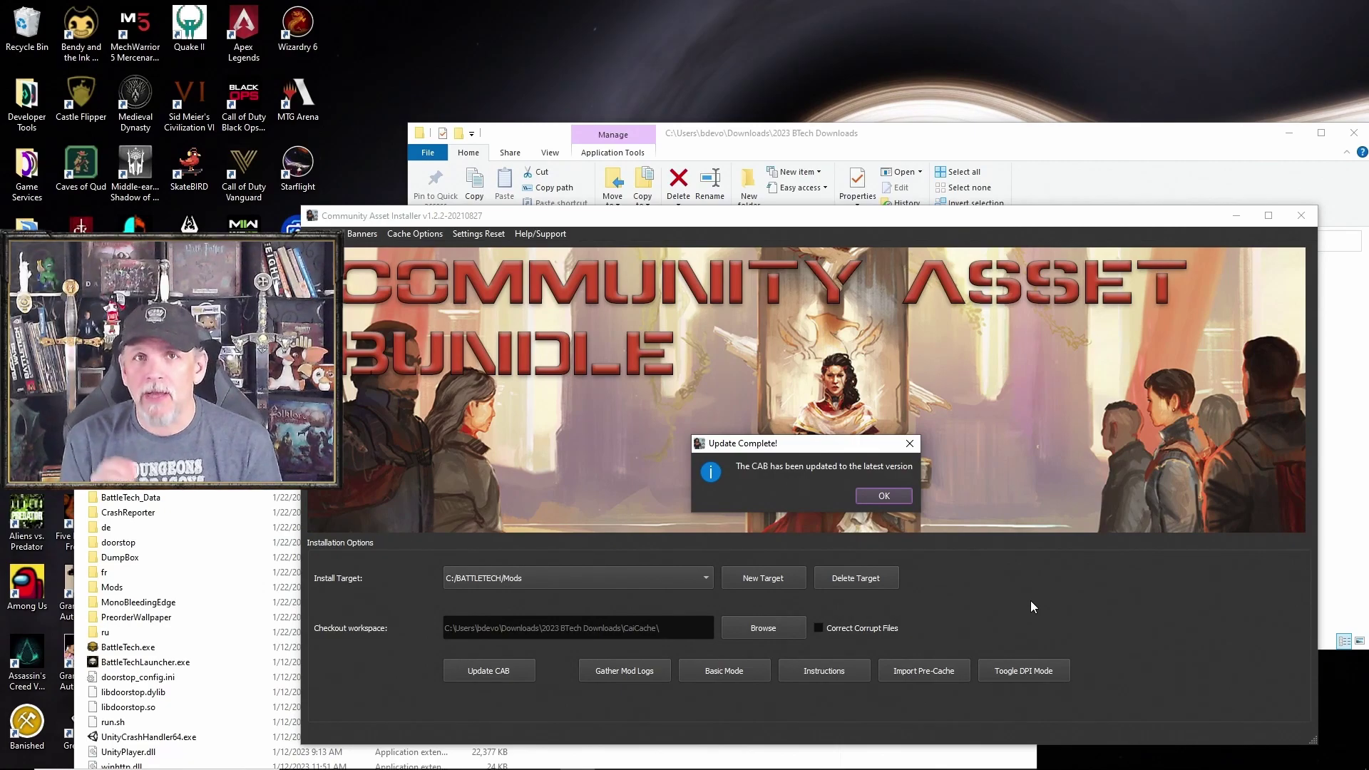
{"action": "left_click", "coordinate": [908, 496]}
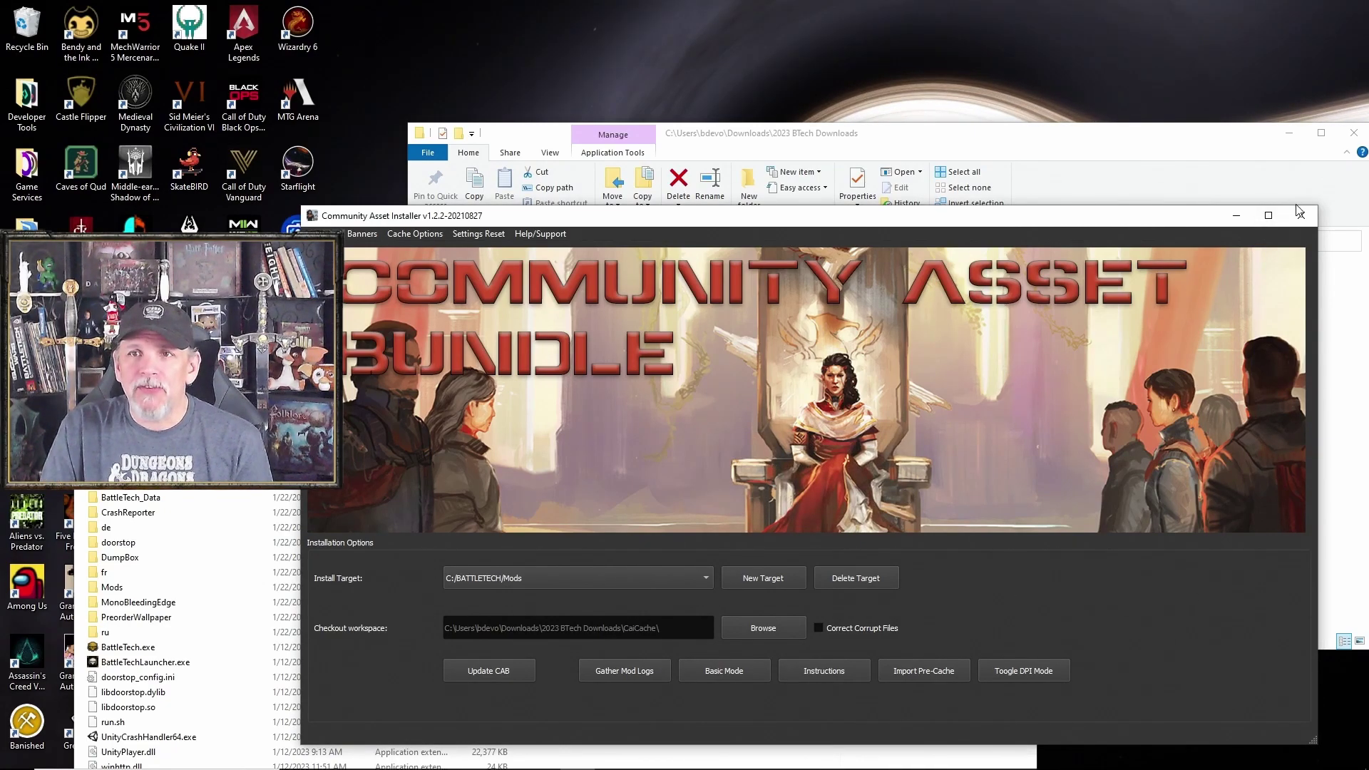
Close the asset installer and launch BattleTechLauncher.exe from the C:\BATTLETECH folder.
{"action": "left_click", "coordinate": [1302, 216]}
{"action": "left_click_drag", "start_coordinate": [245, 341], "coordinate": [695, 232]}
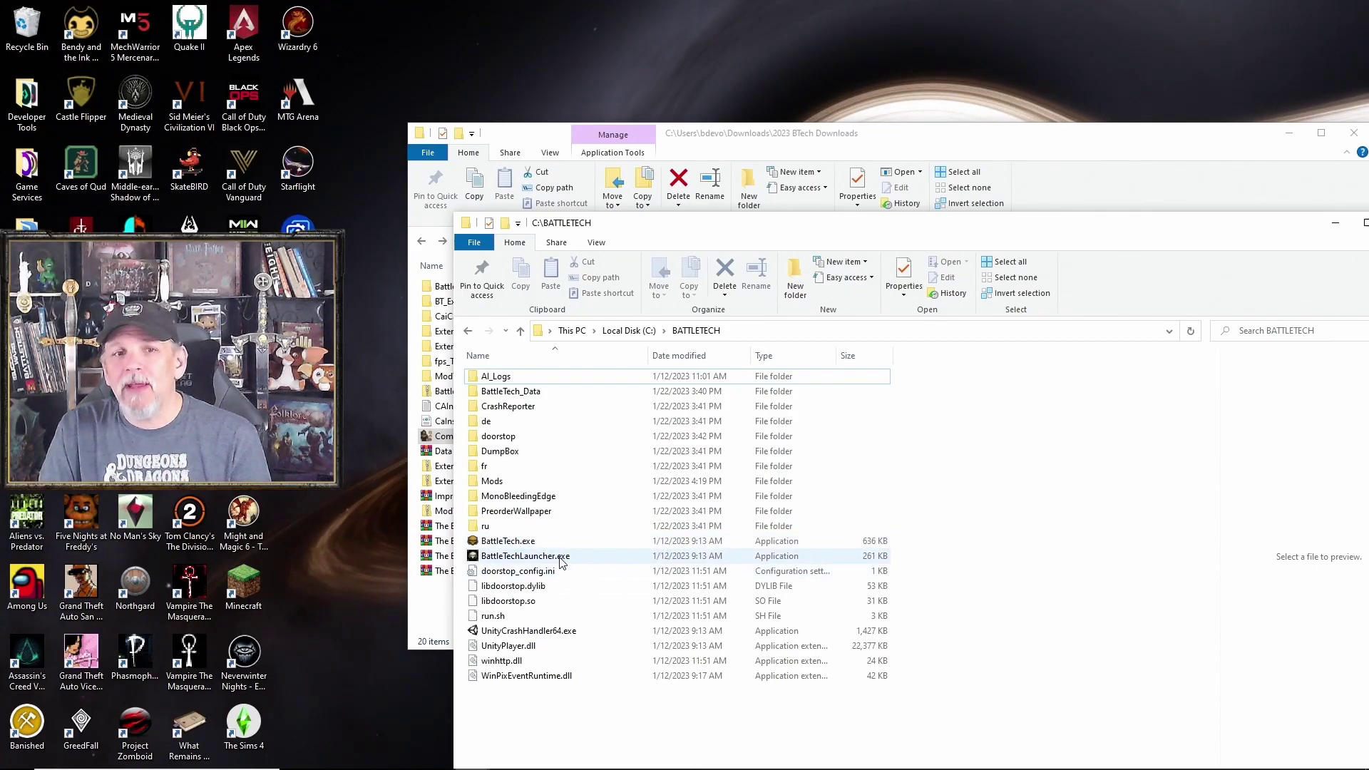
{"action": "mouse_move", "coordinate": [561, 562]}
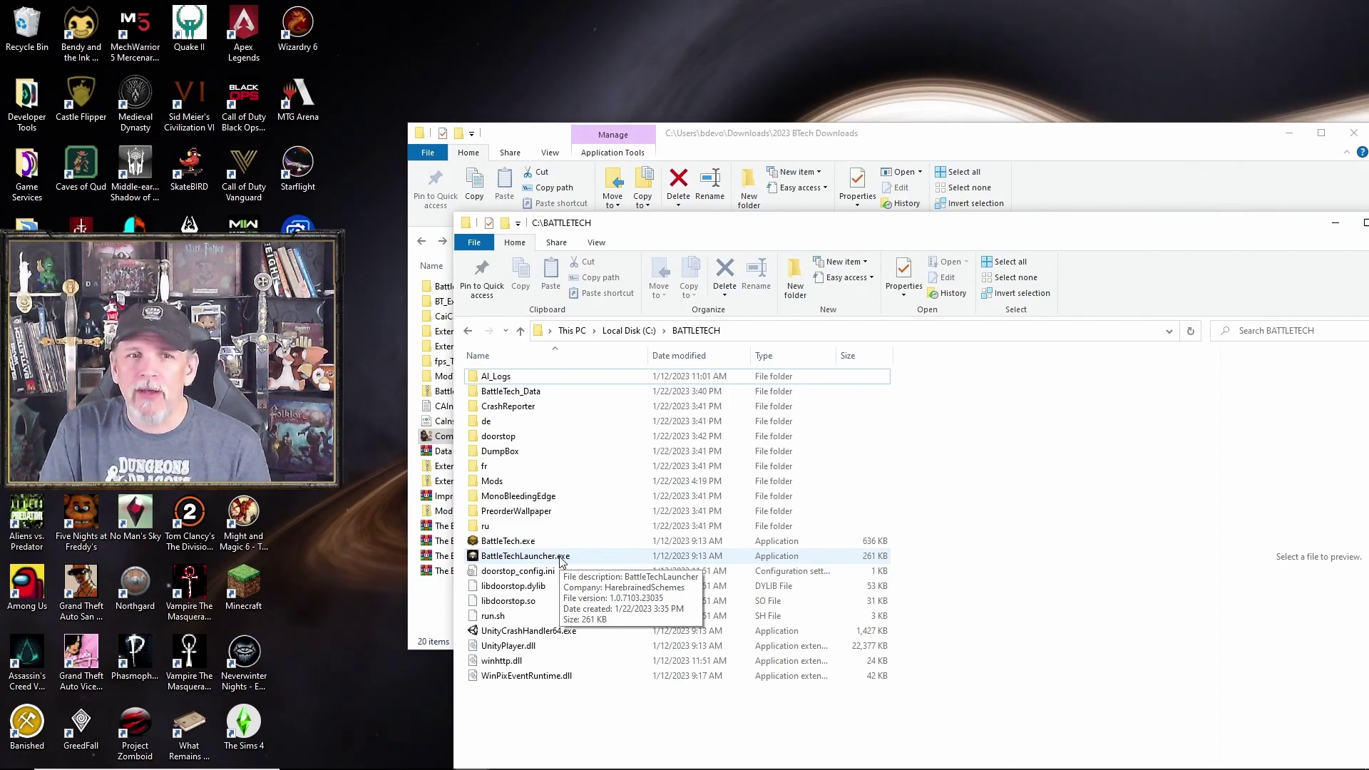
{"action": "double_click", "coordinate": [561, 557]}
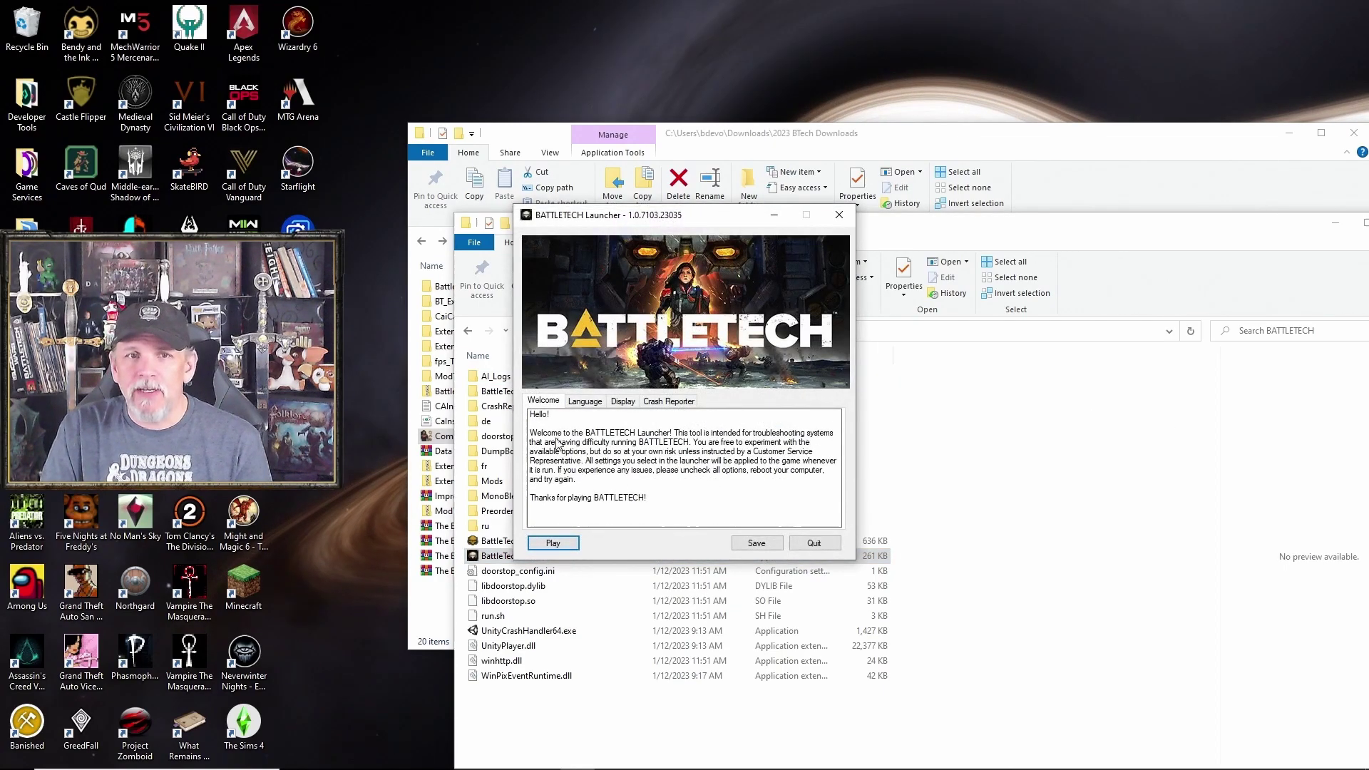
Play BattleTech from the launcher to reach the Commander's Edition main menu.
{"action": "left_click", "coordinate": [551, 543]}
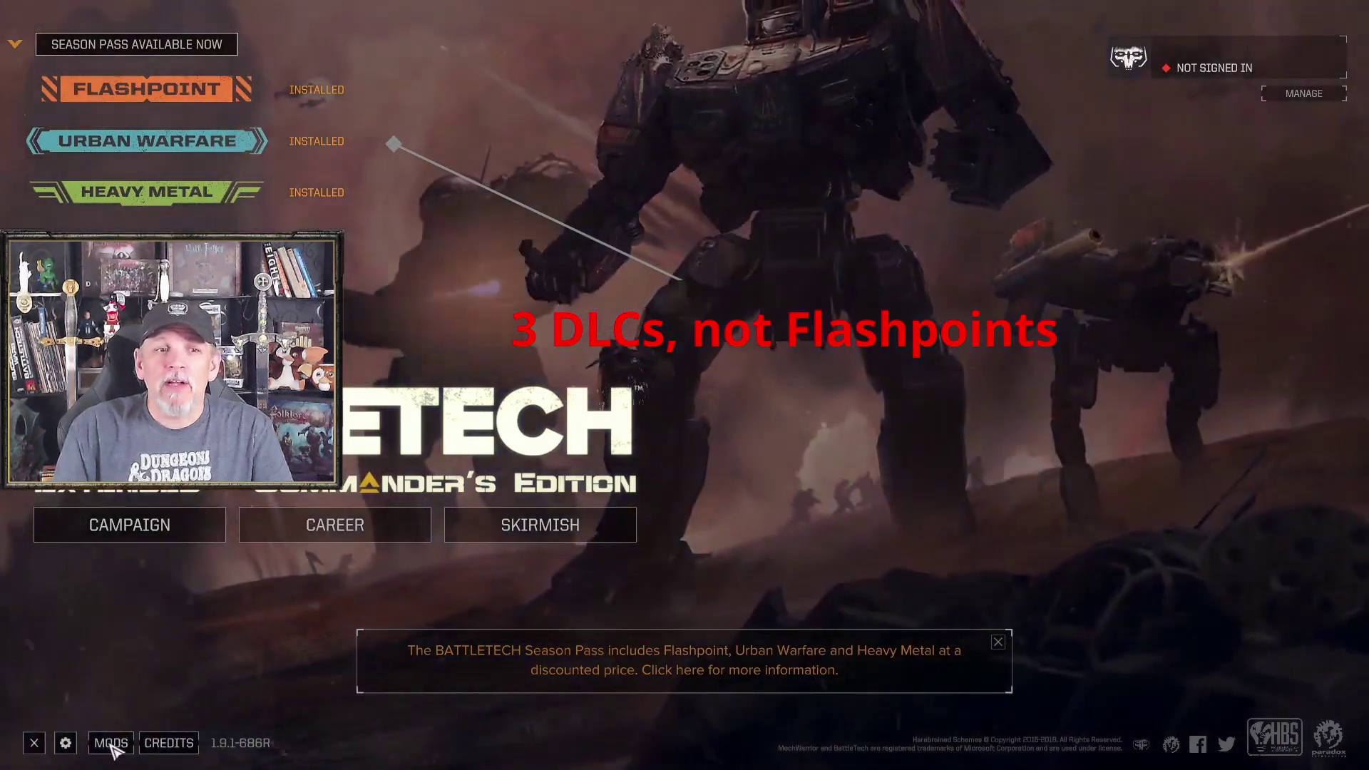
Review the Mods Installed list, noting BTModSample and CAB-Tanks failed to load.
{"action": "left_click", "coordinate": [110, 743]}
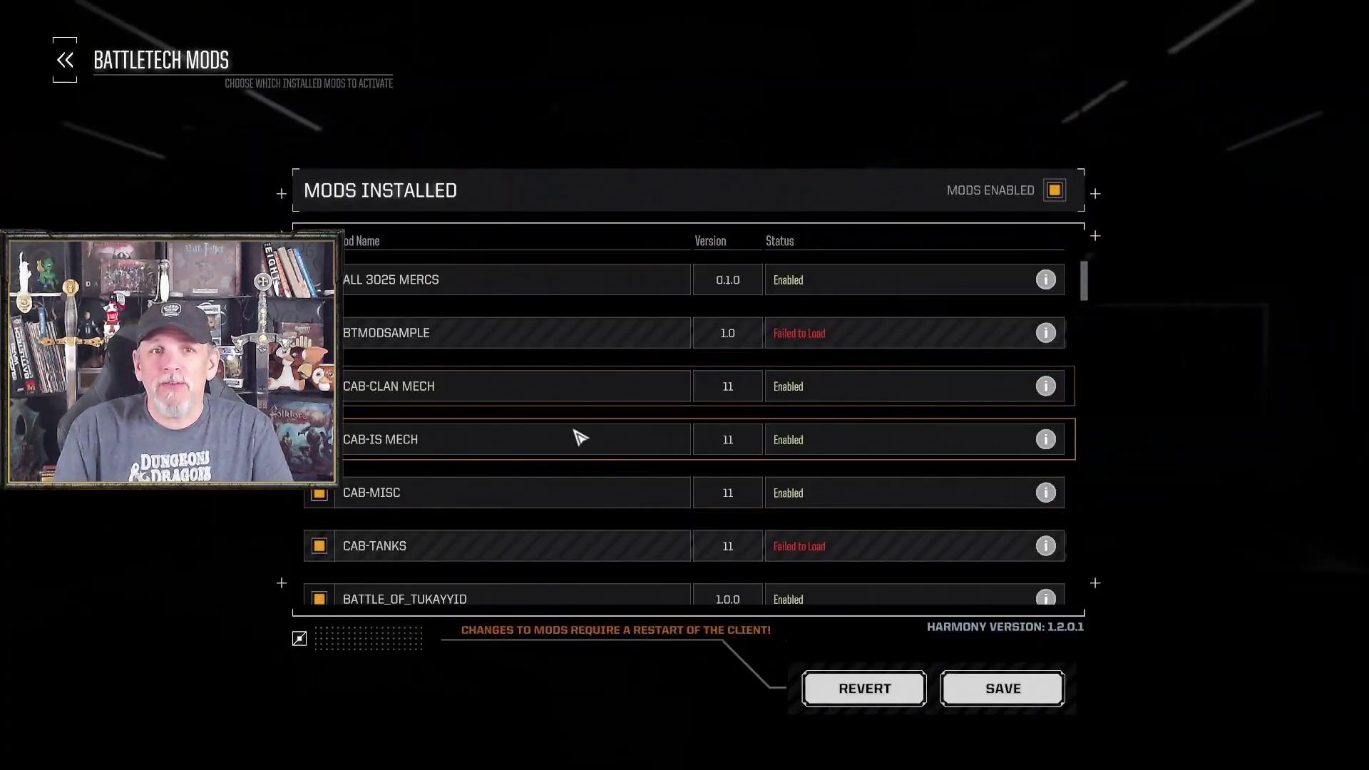
{"action": "scroll", "coordinate": [620, 309], "scroll_direction": "down", "scroll_amount": 4}
{"action": "scroll", "coordinate": [619, 313], "scroll_direction": "down", "scroll_amount": 15}
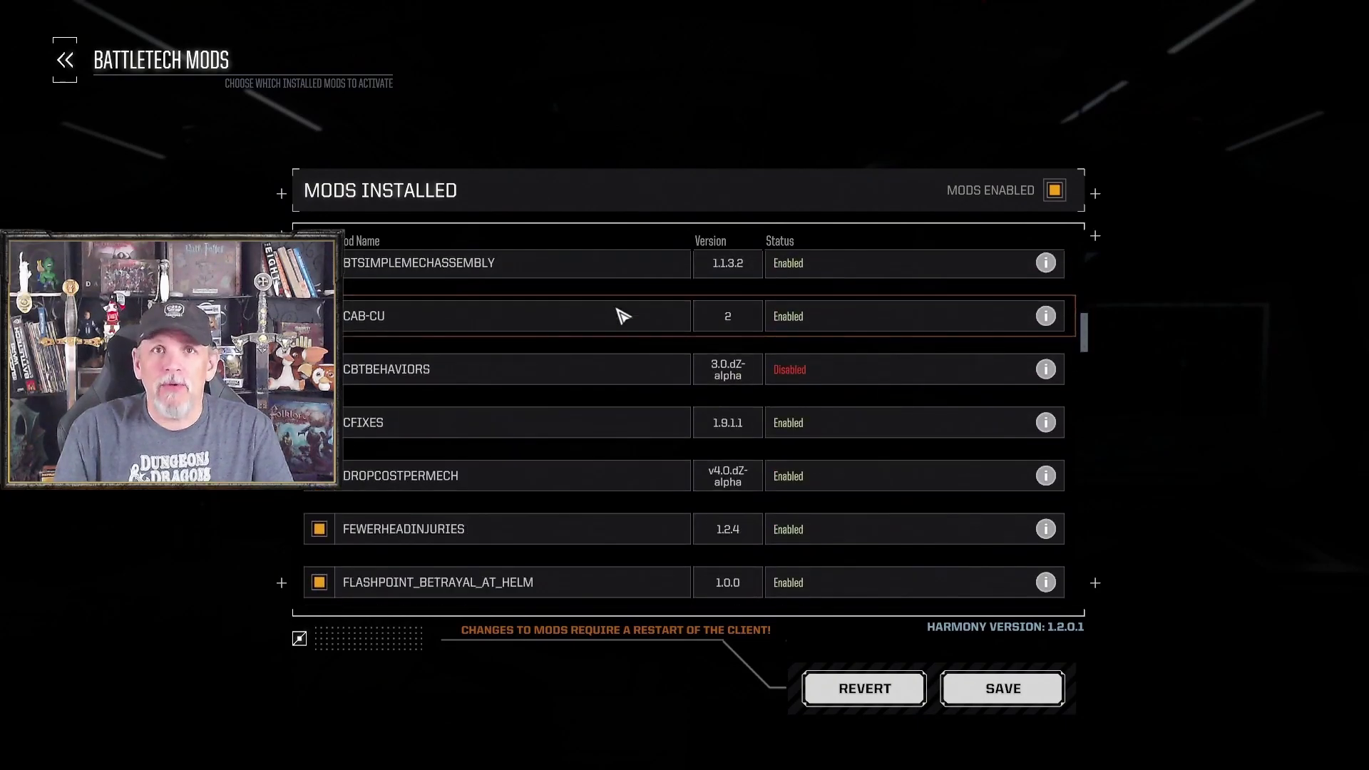
{"action": "scroll", "coordinate": [616, 339], "scroll_direction": "down", "scroll_amount": 15}
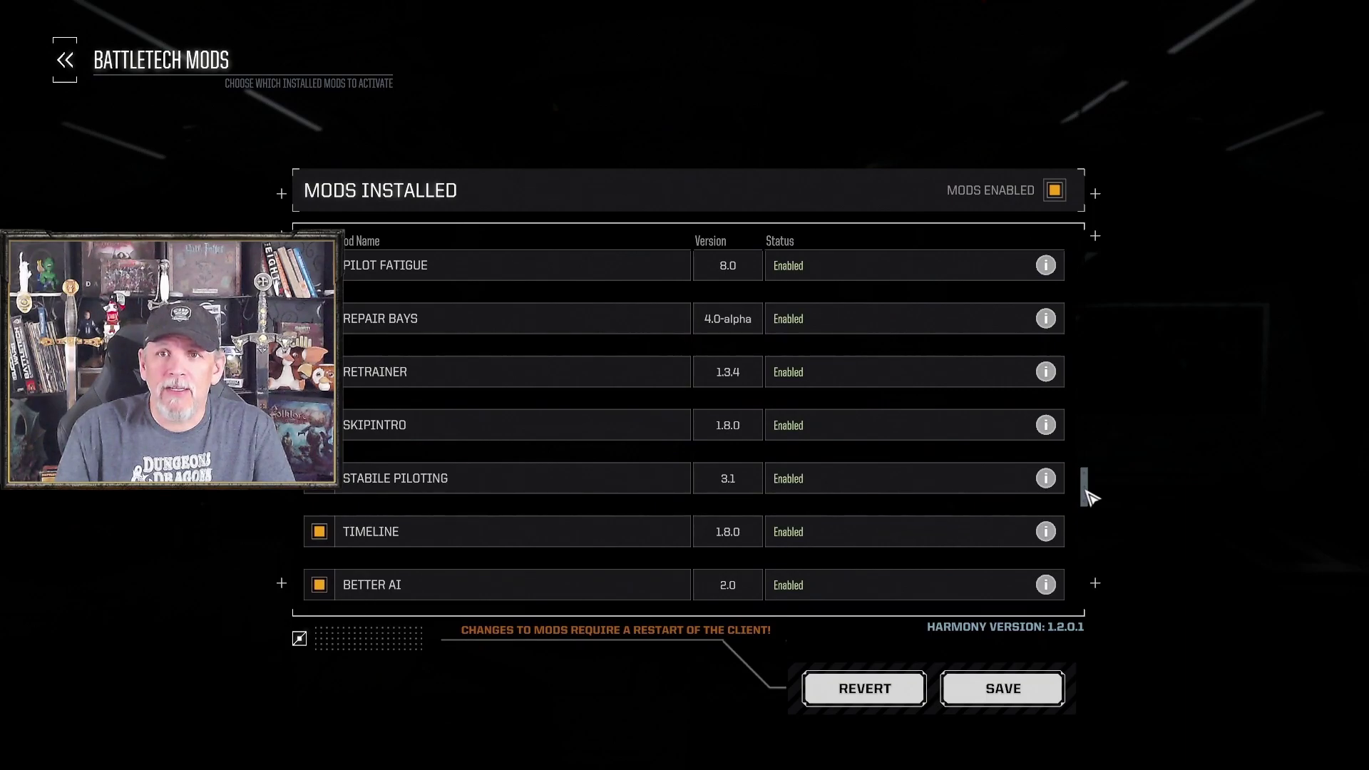
{"action": "left_click_drag", "start_coordinate": [1085, 491], "coordinate": [1085, 271]}
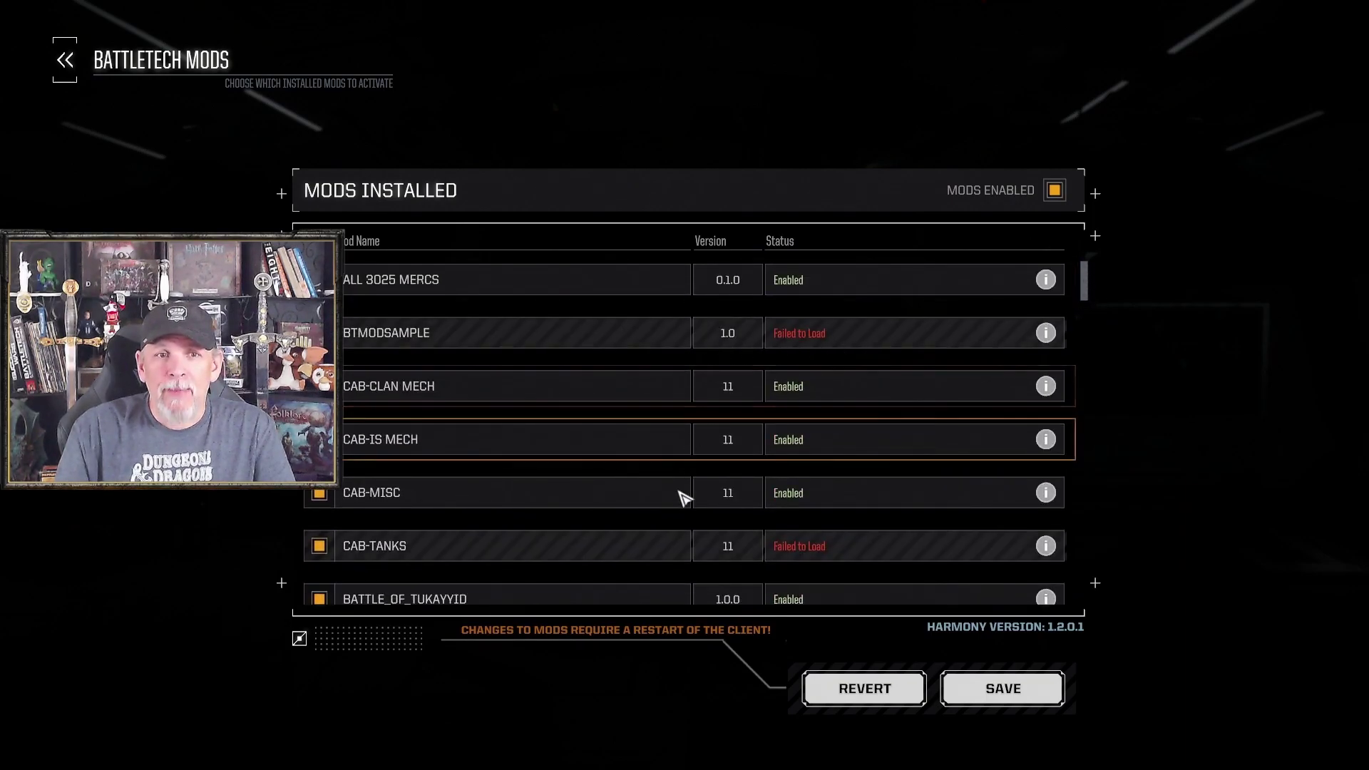
{"action": "scroll", "coordinate": [681, 495], "scroll_direction": "down", "scroll_amount": 1}
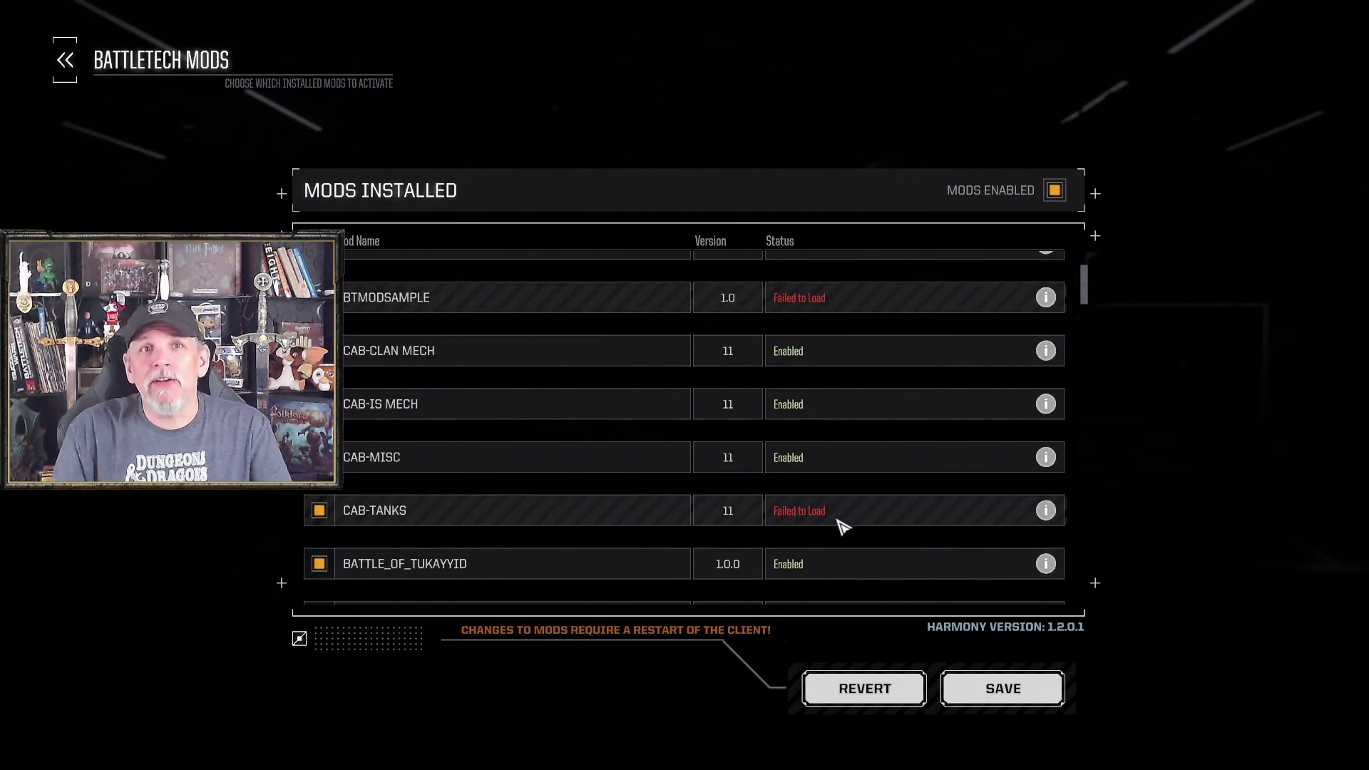
{"action": "mouse_move", "coordinate": [843, 526]}
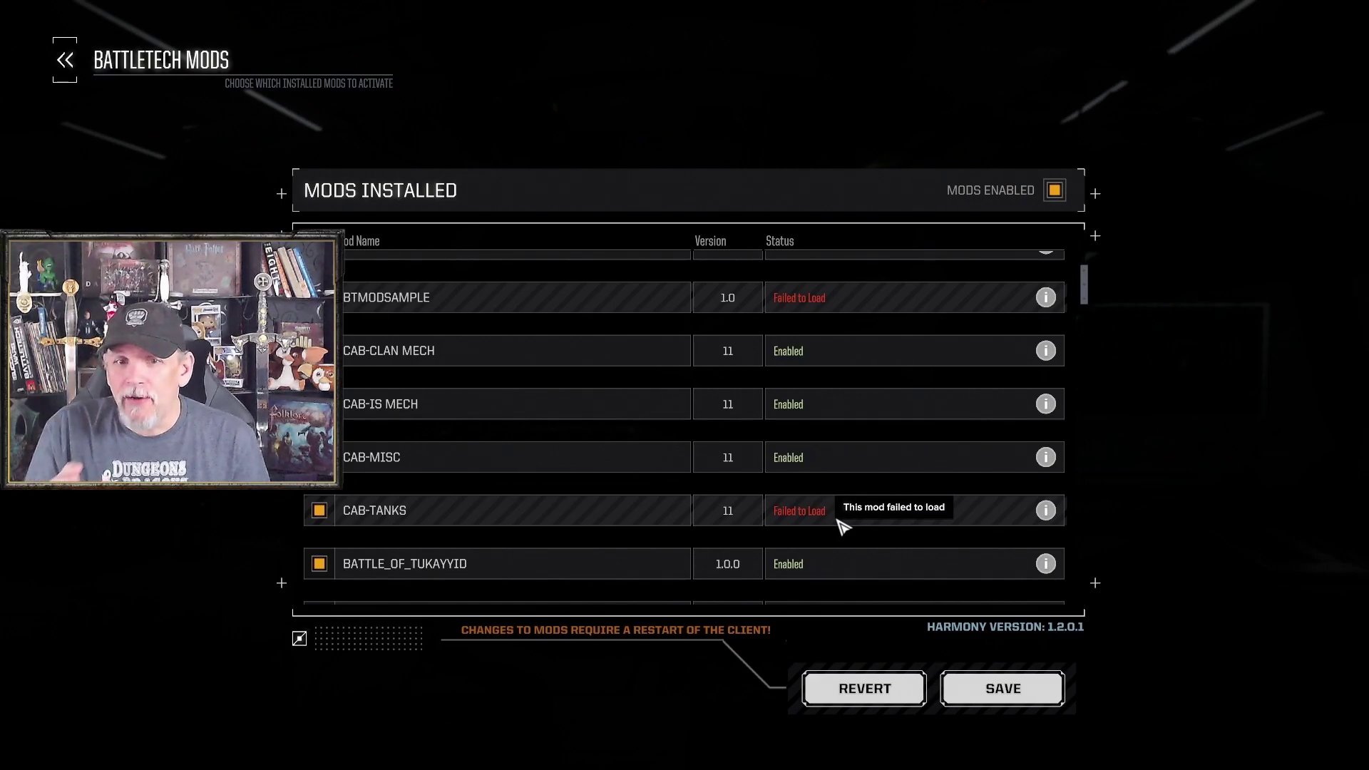
Go back from the Mods screen to the Commander's Edition main menu.
{"action": "left_click", "coordinate": [65, 60]}
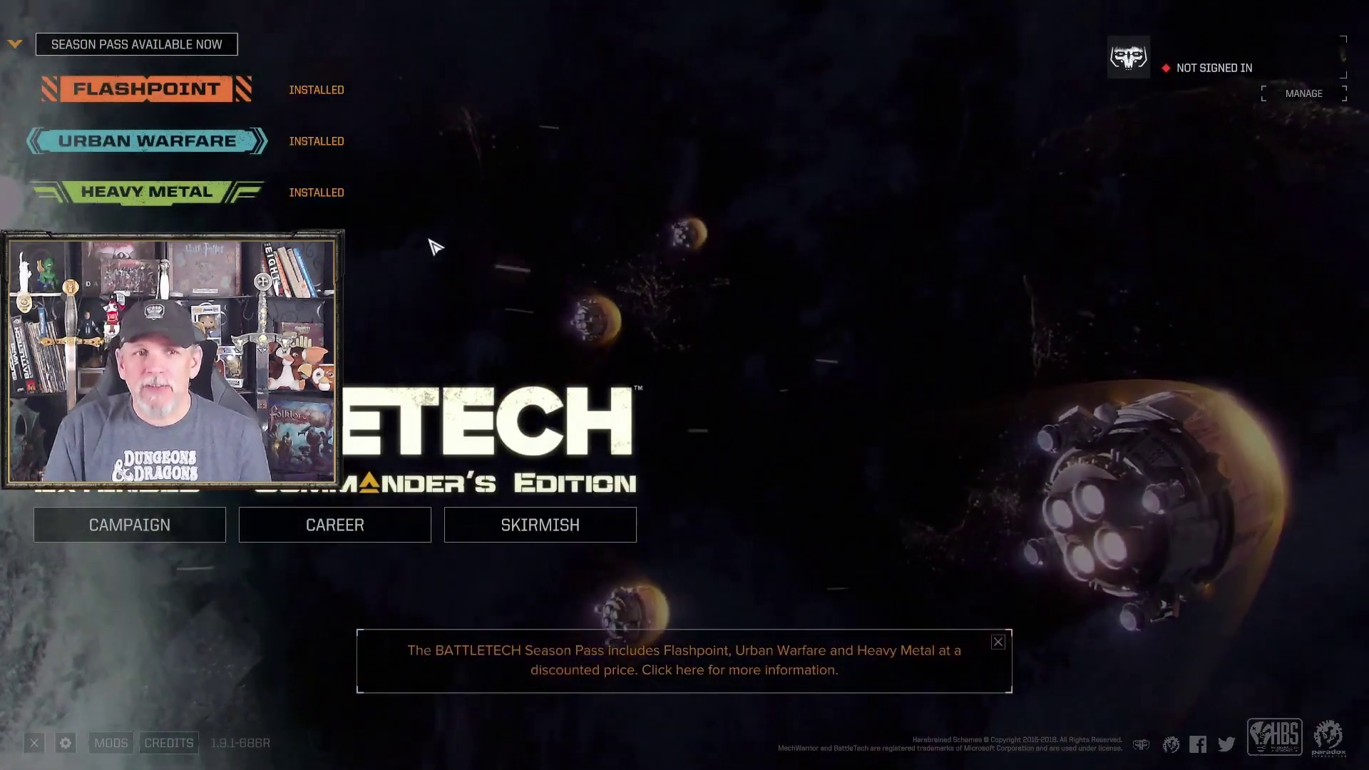